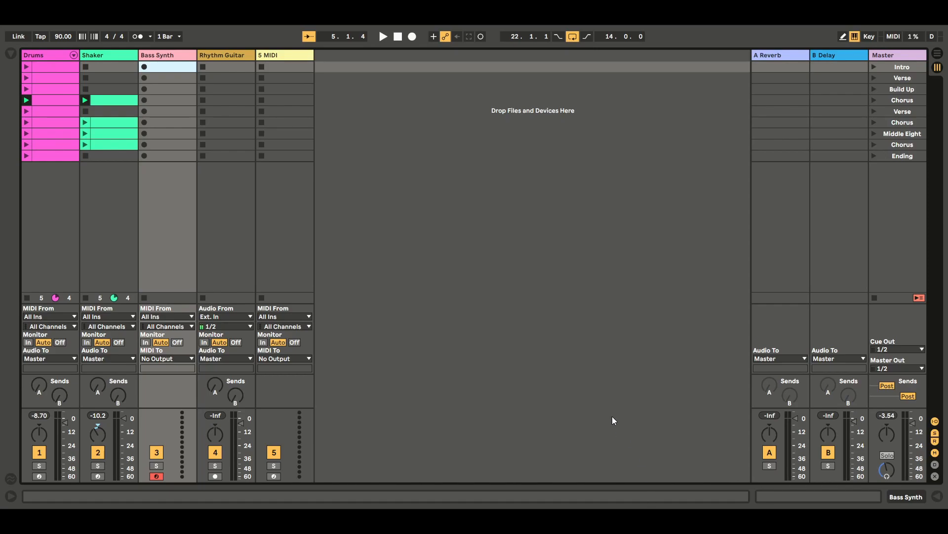
- Load the Wonk Bass preset from Simpler's Bass presets onto the Bass Synth track
click(181, 58)
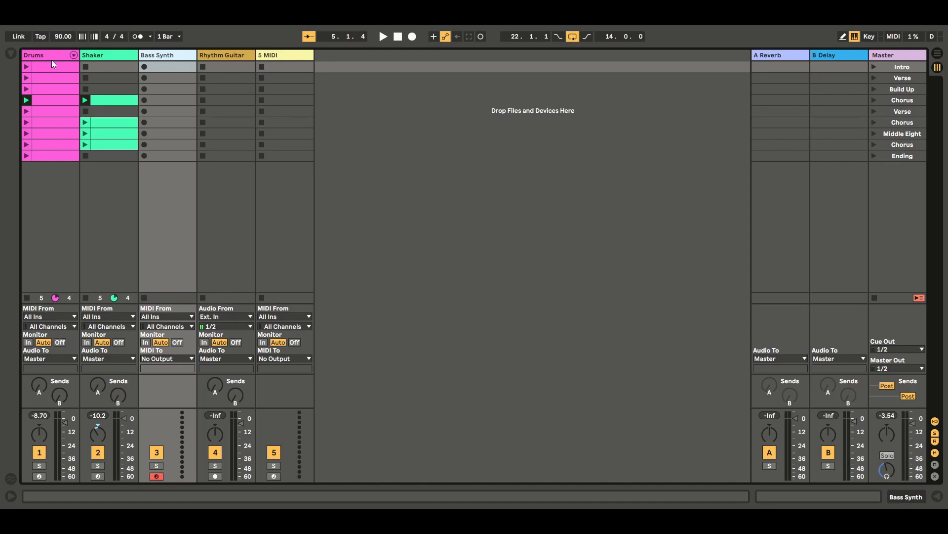
click(11, 53)
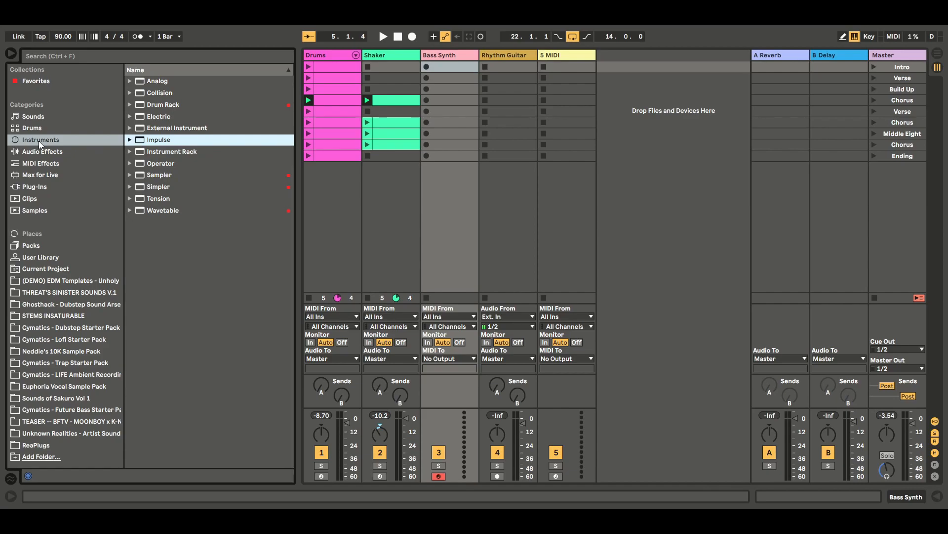
click(167, 186)
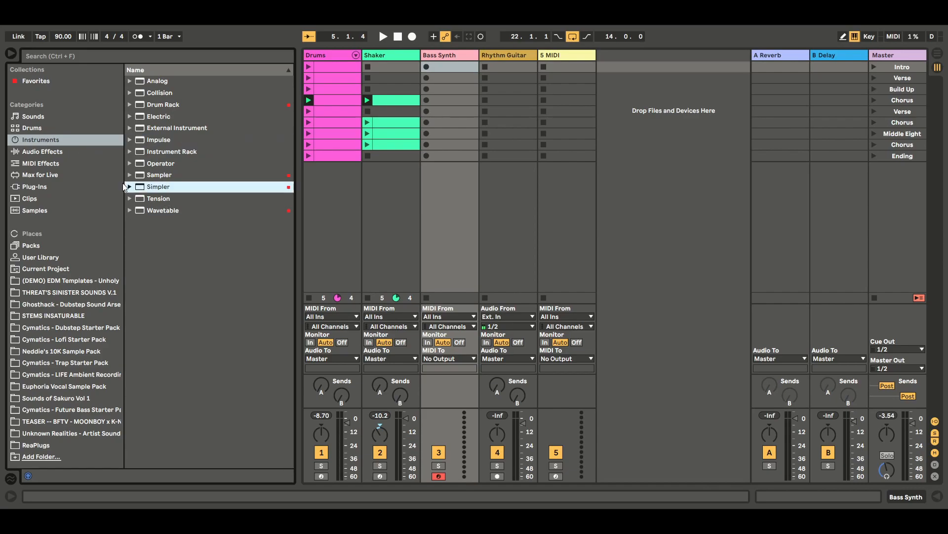
click(129, 187)
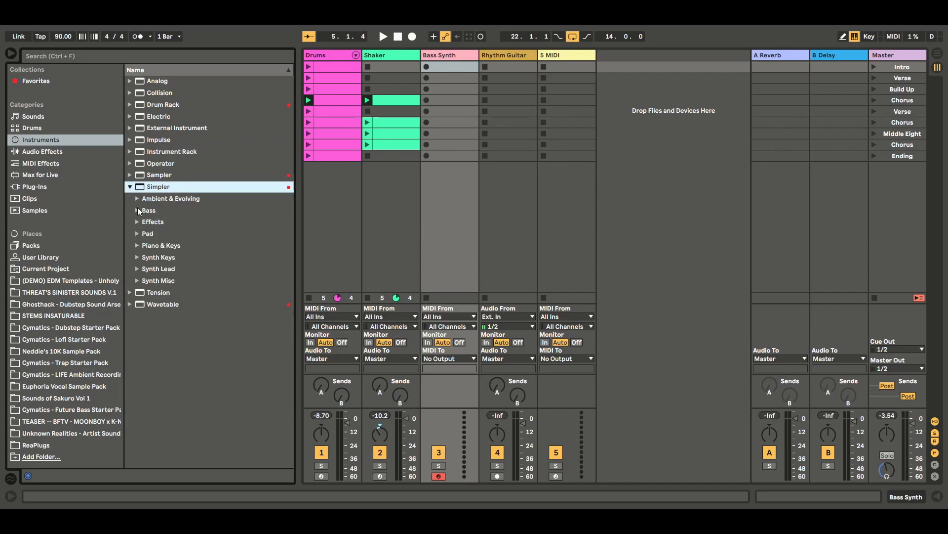
click(137, 210)
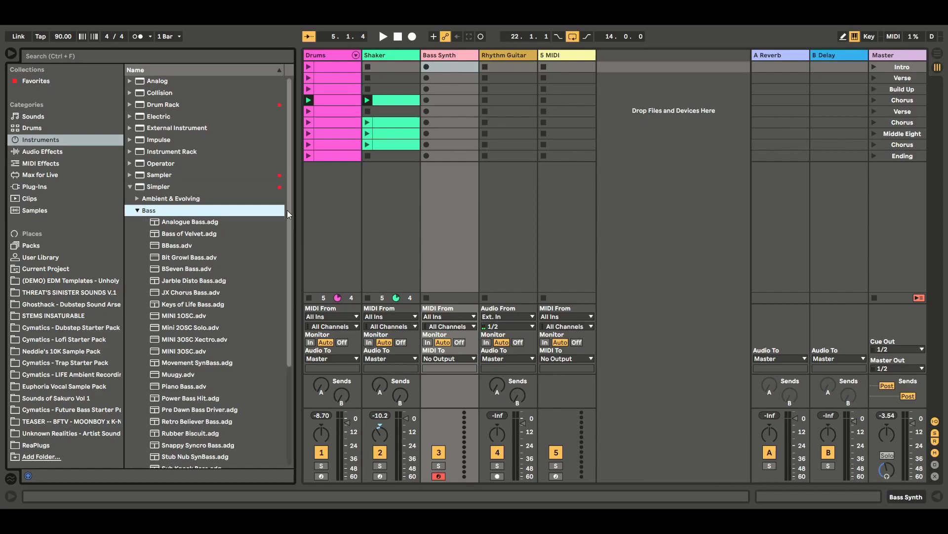
drag(286, 205, 289, 281)
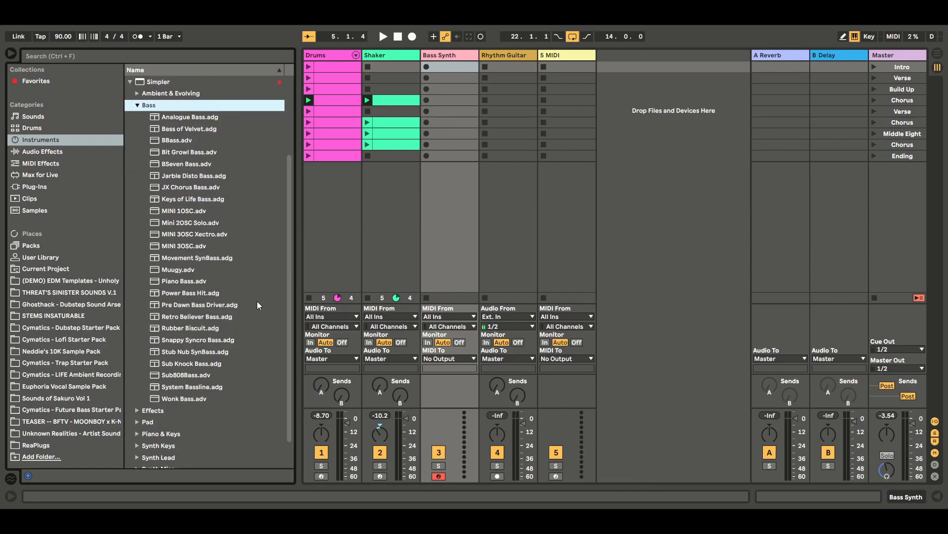
click(182, 400)
drag(182, 399, 358, 196)
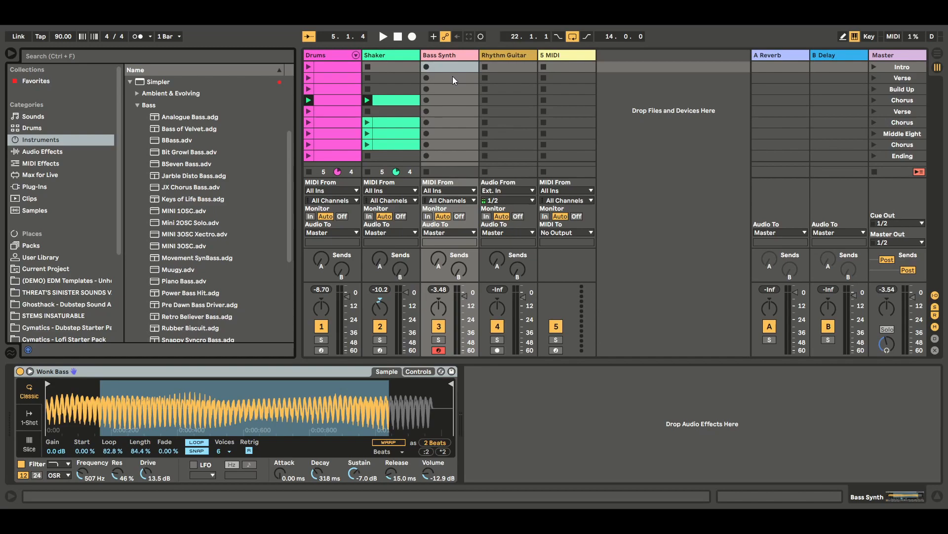
- Create MIDI clips in the Bass Synth track's Intro and Verse slots, and delete the Verse clip
double_click(450, 66)
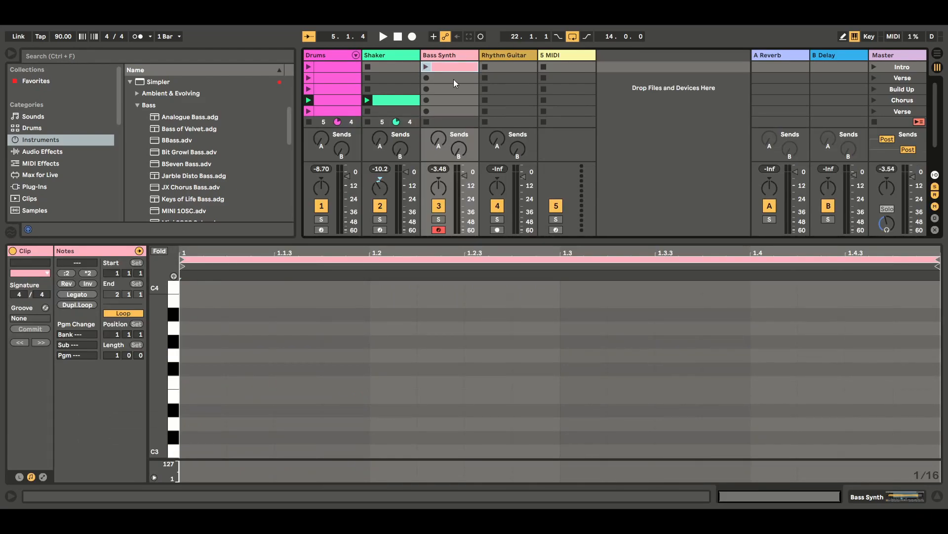
double_click(454, 79)
click(453, 91)
click(454, 74)
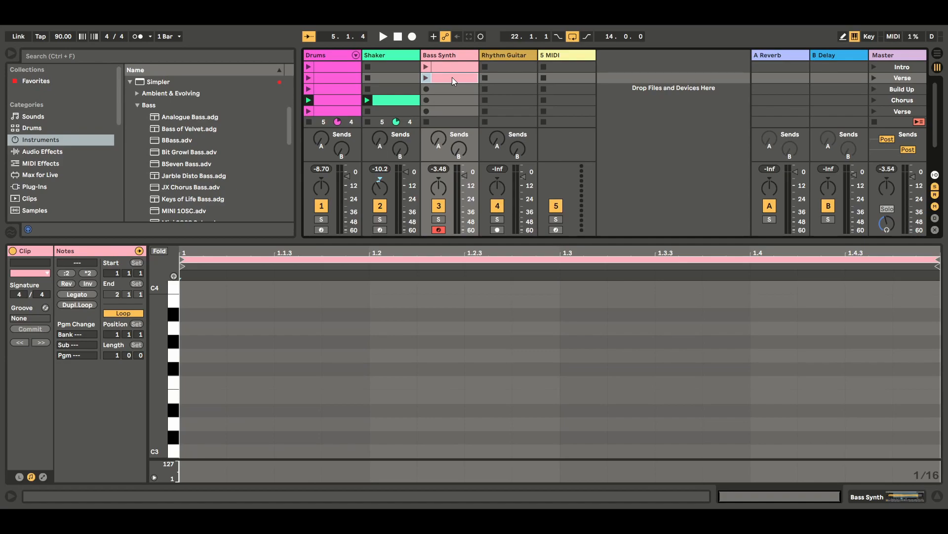
key(Delete)
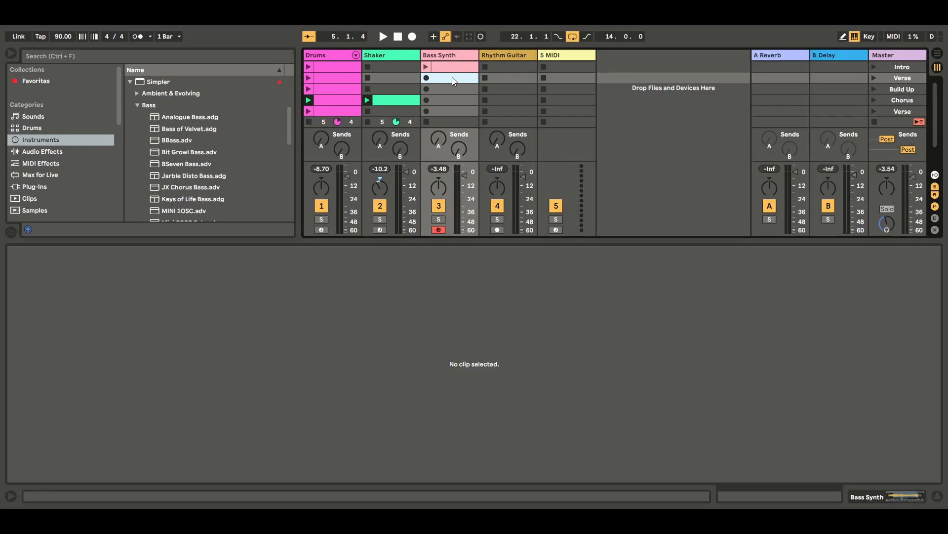
- Draw 1/16 C3 notes at beats 1, 2 and 3 of the Bass Synth's Intro clip
click(452, 67)
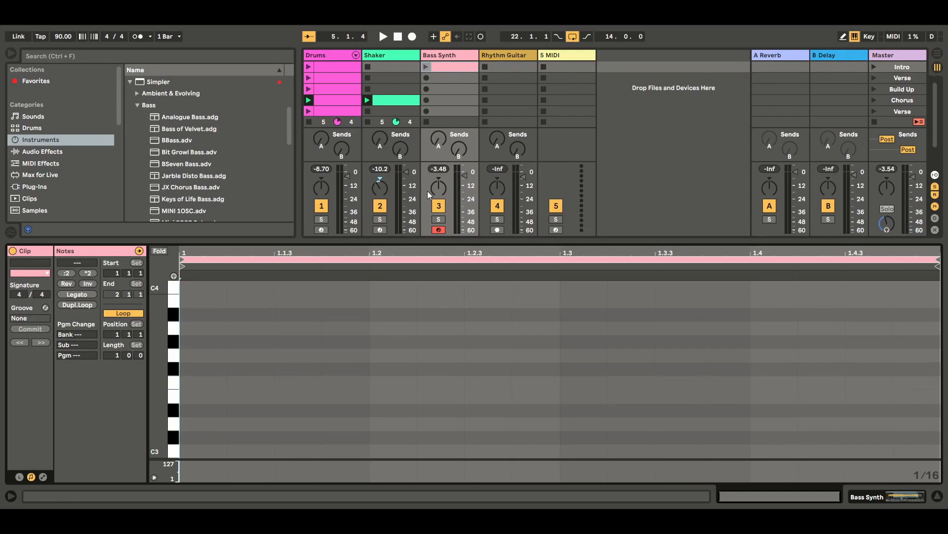
drag(155, 377, 155, 337)
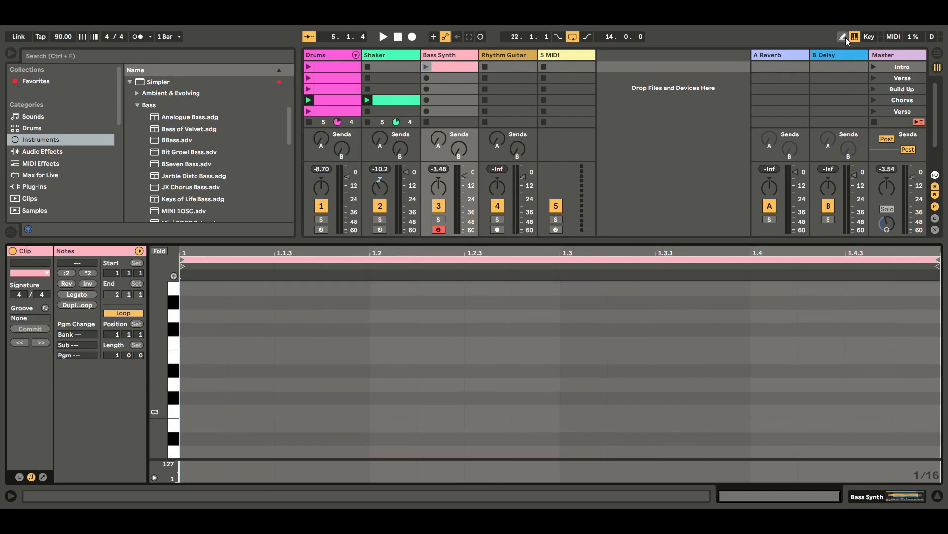
click(197, 411)
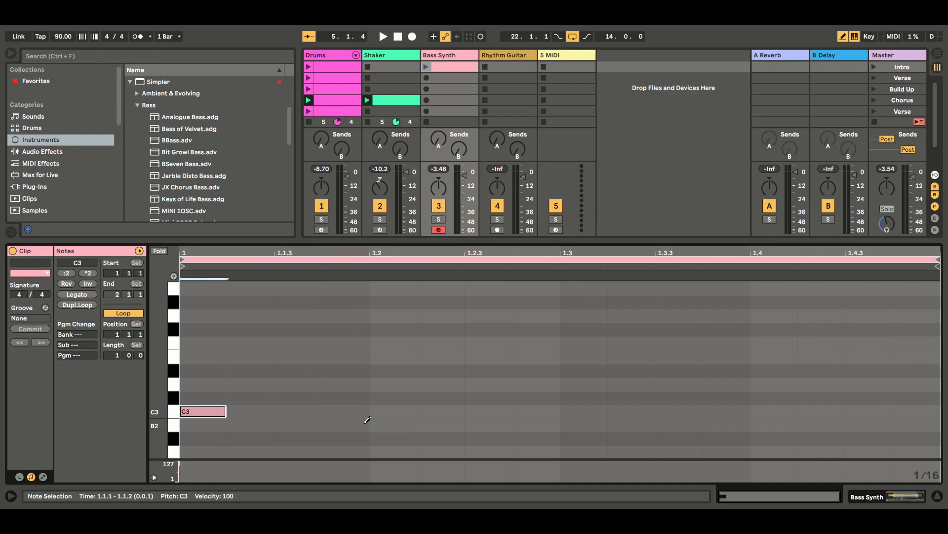
click(390, 411)
click(581, 411)
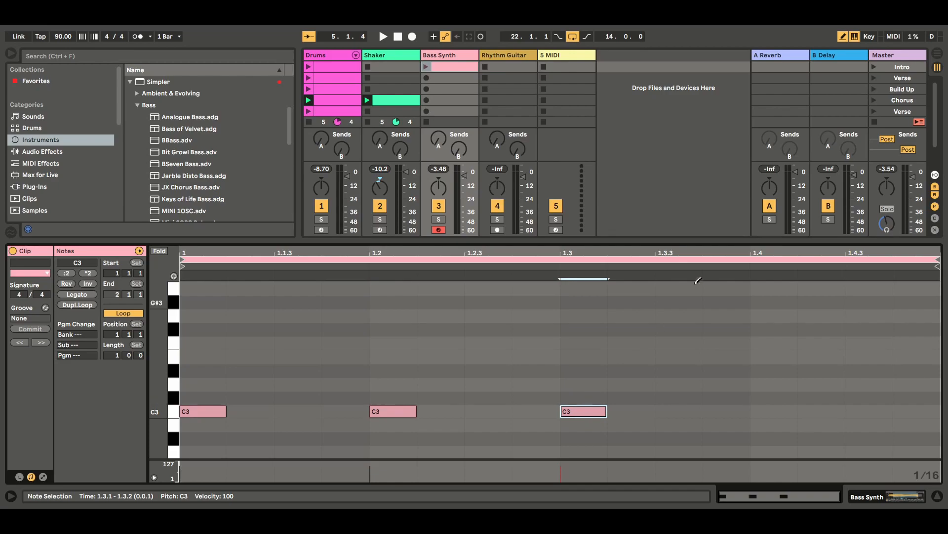
- Turn Draw Mode off and delete the drawn C3 notes from the Intro clip
click(855, 38)
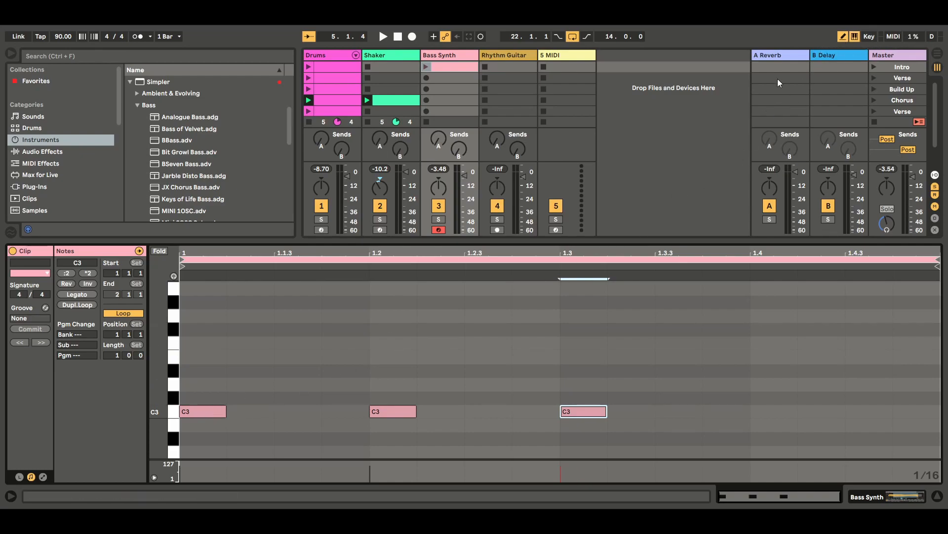
click(844, 36)
click(585, 411)
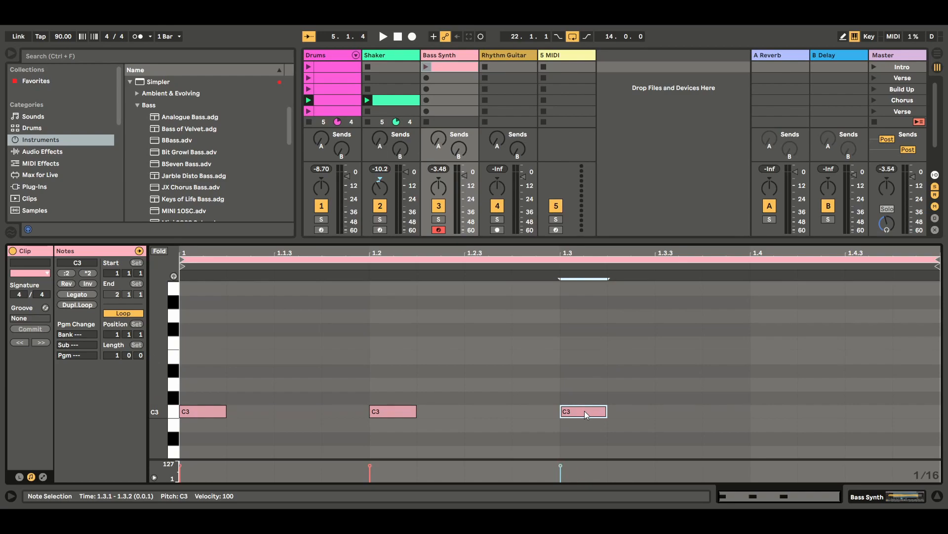
key(Delete)
click(401, 412)
key(Delete)
click(205, 413)
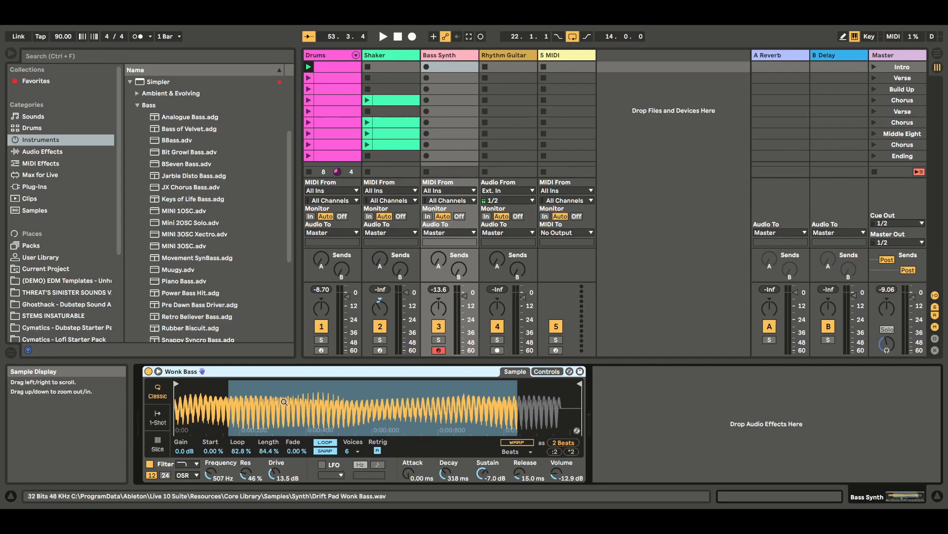
- Create a MIDI clip in the Bass Synth track's Intro slot and set its loop length to 4 bars
double_click(454, 68)
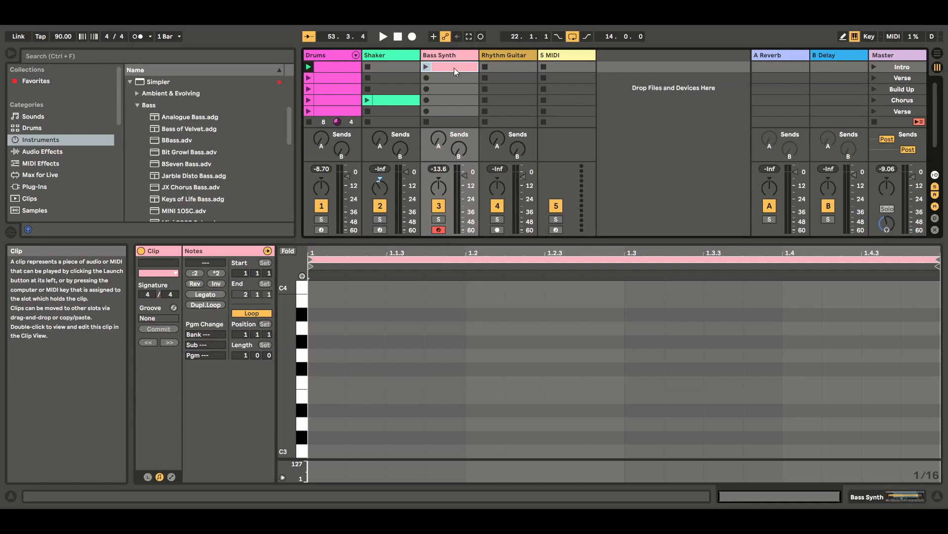
click(241, 355)
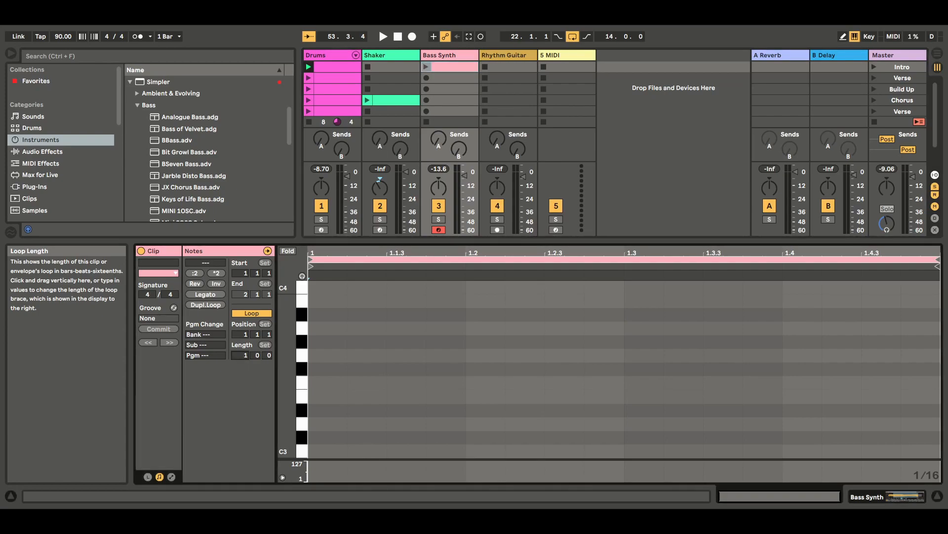
drag(241, 355, 240, 341)
- Record a four-bar bass line into the Bass Synth's Intro clip with session recording, and stop all clips once it has looped
click(458, 67)
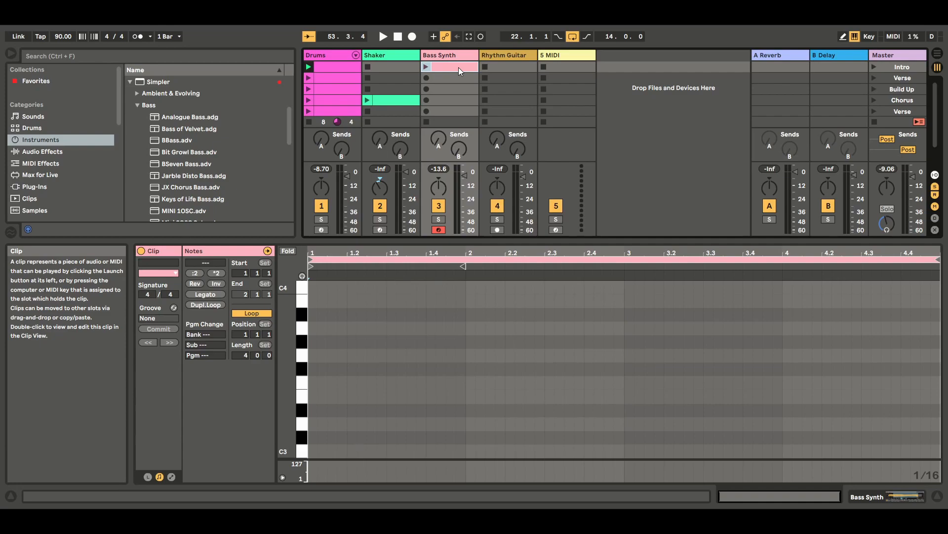
key(a)
key(a)
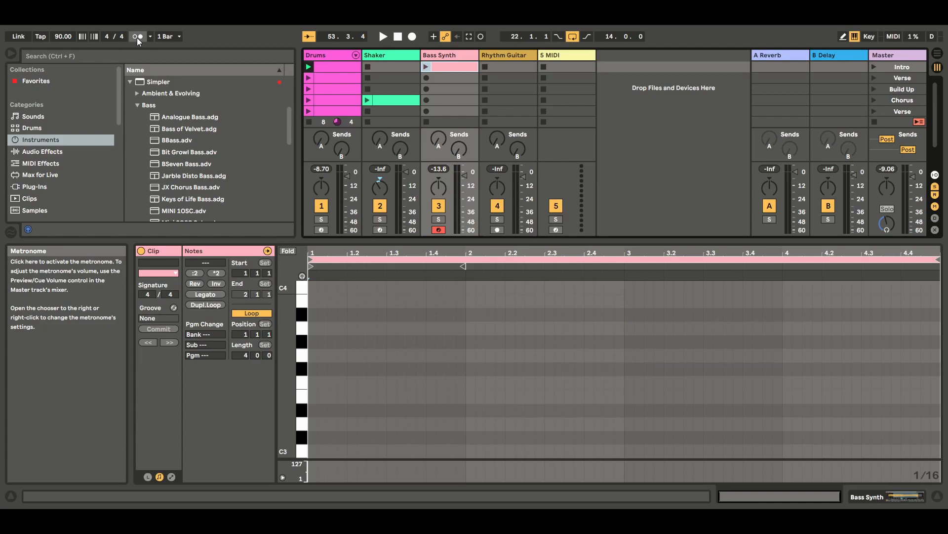
click(482, 36)
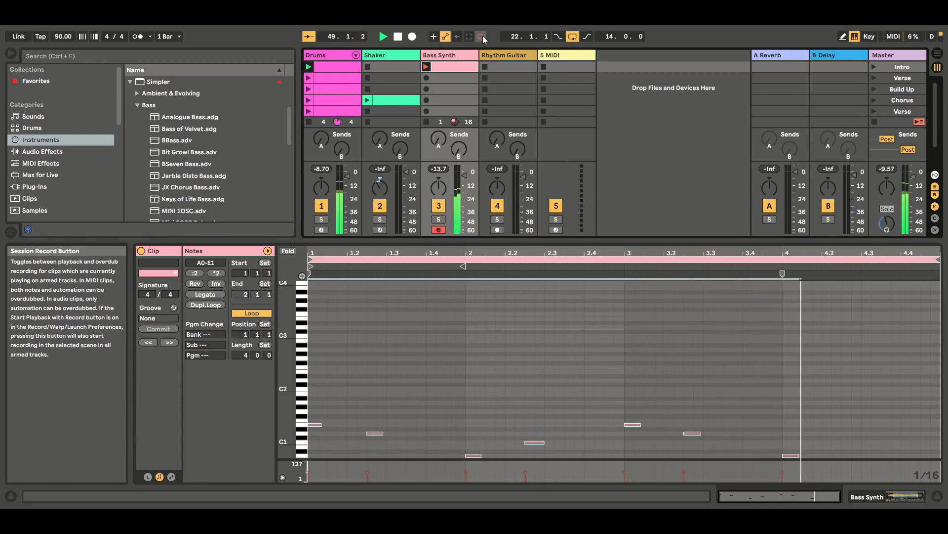
click(482, 36)
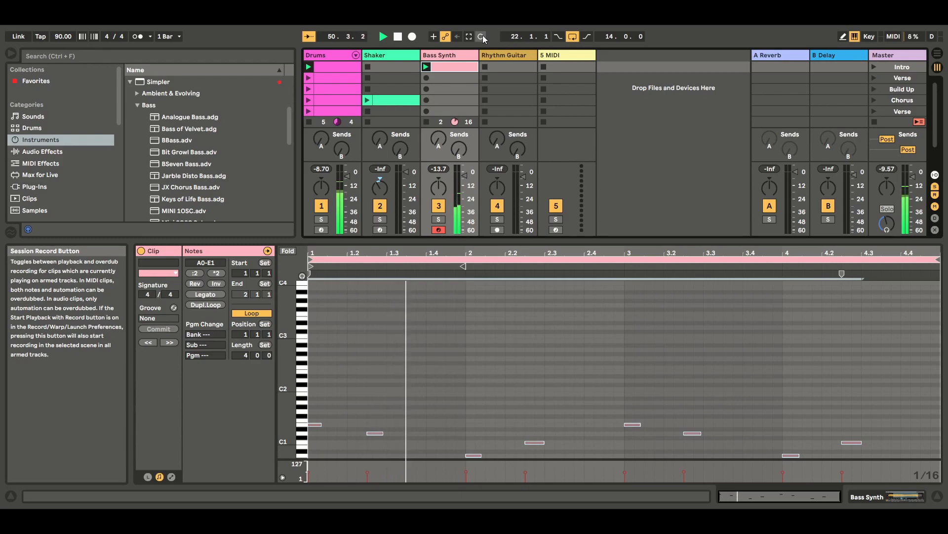
click(875, 121)
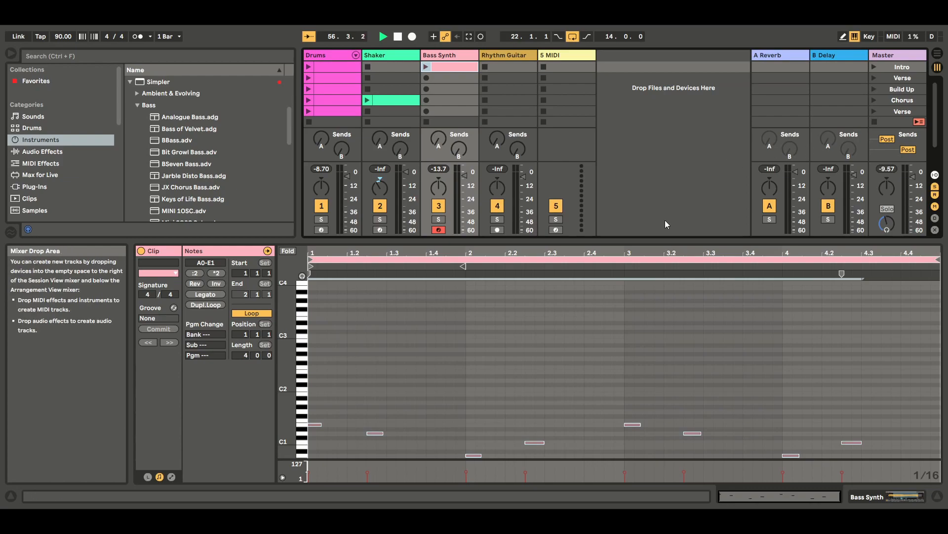
drag(606, 252, 606, 284)
drag(604, 252, 141, 267)
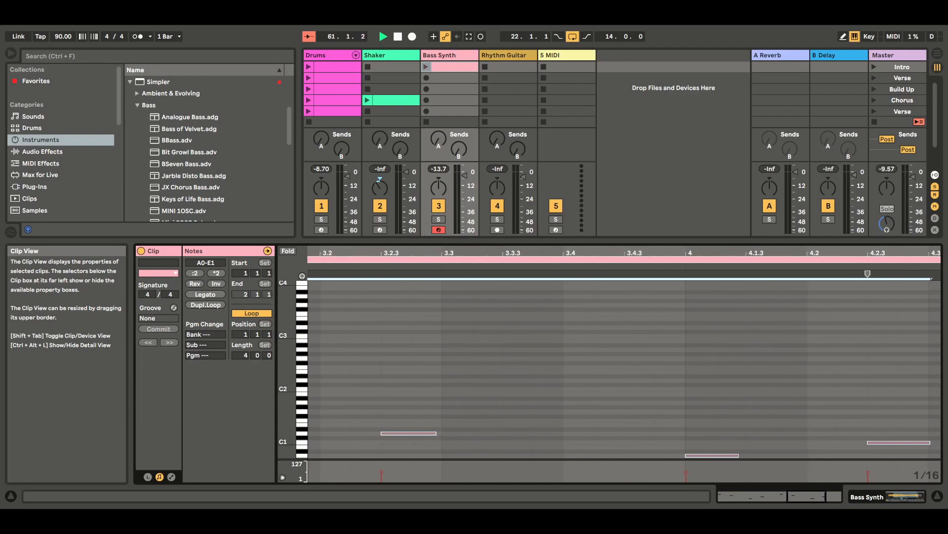
drag(314, 266, 937, 259)
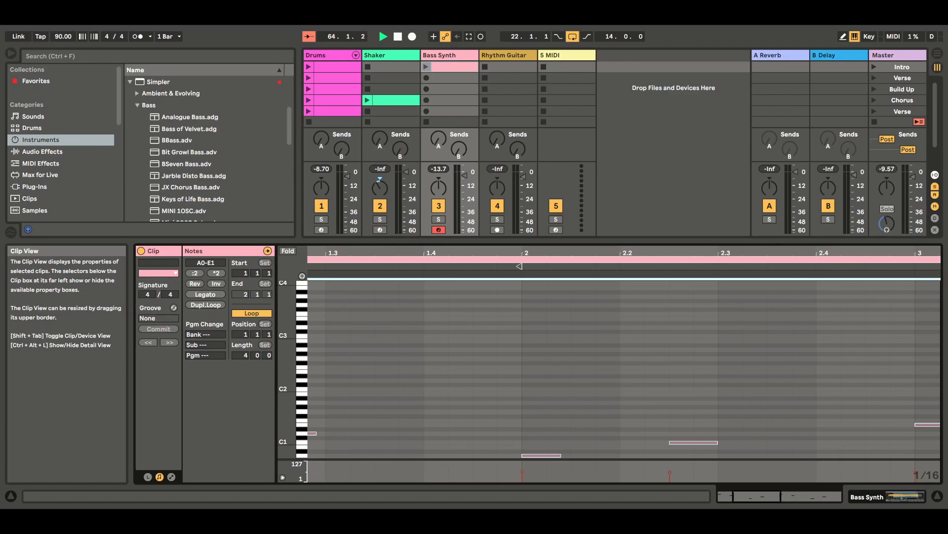
drag(940, 257, 635, 252)
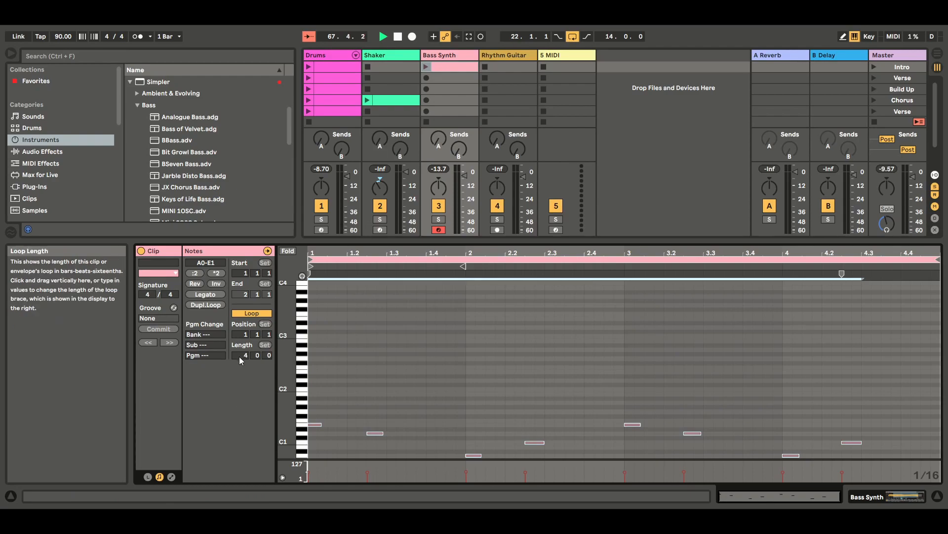
- Paste a copy of the Intro bass clip into the Verse slot and draw a slightly lengthened extra E1 note at 1.1.3
click(453, 78)
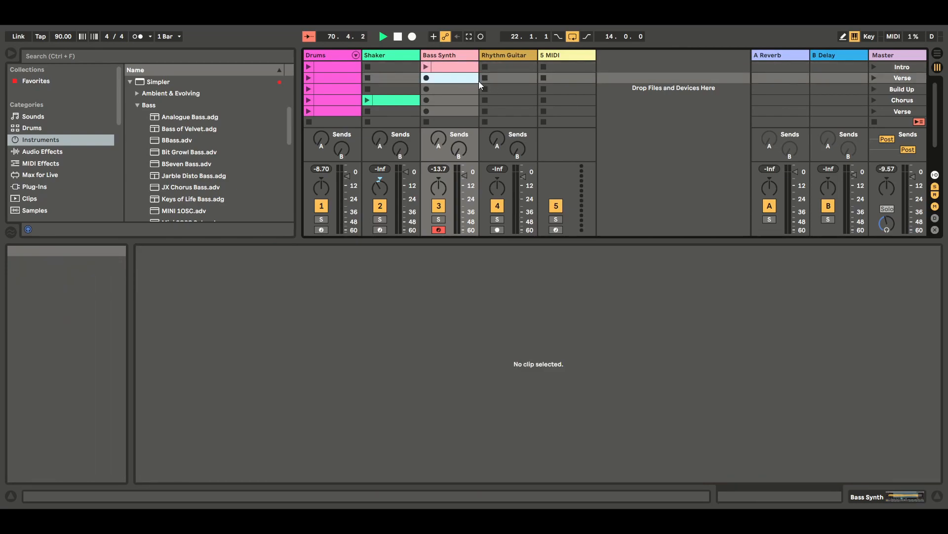
key(ctrl+v)
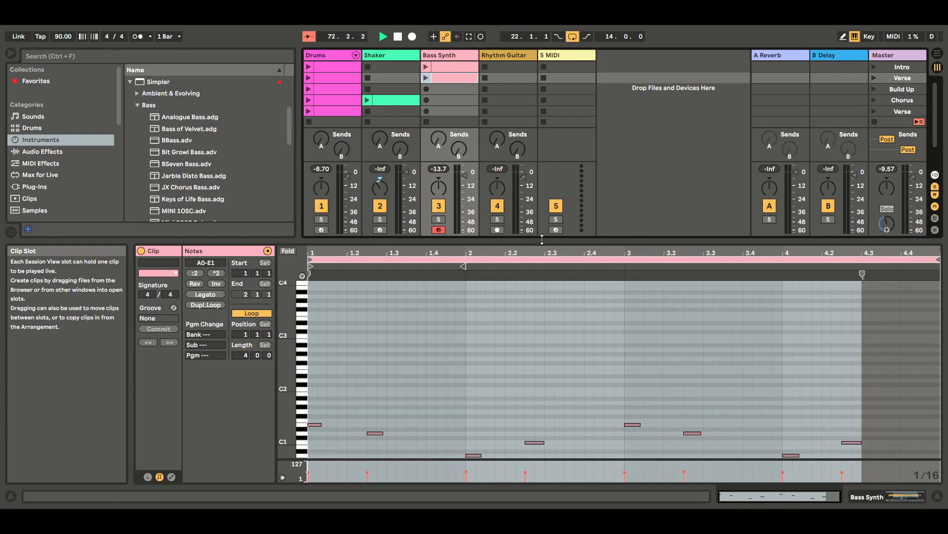
drag(567, 253, 853, 289)
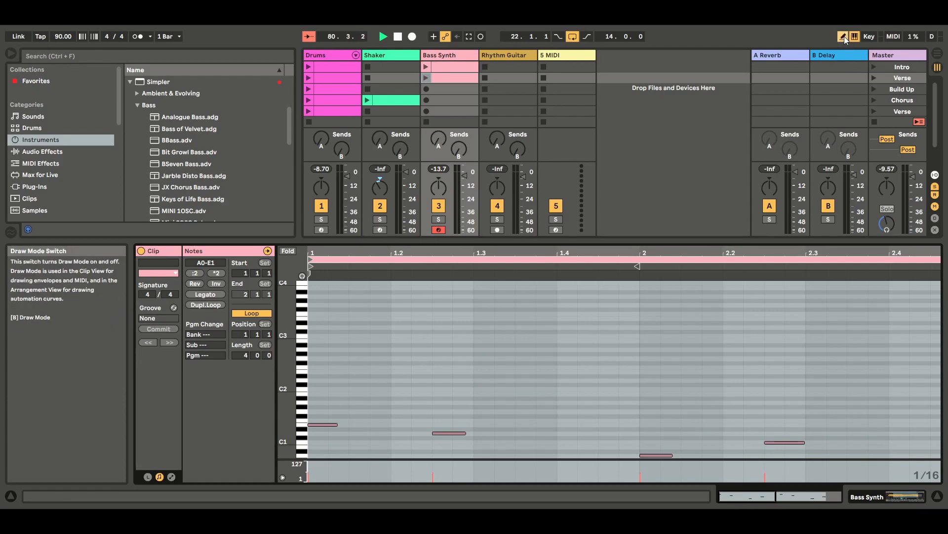
click(360, 424)
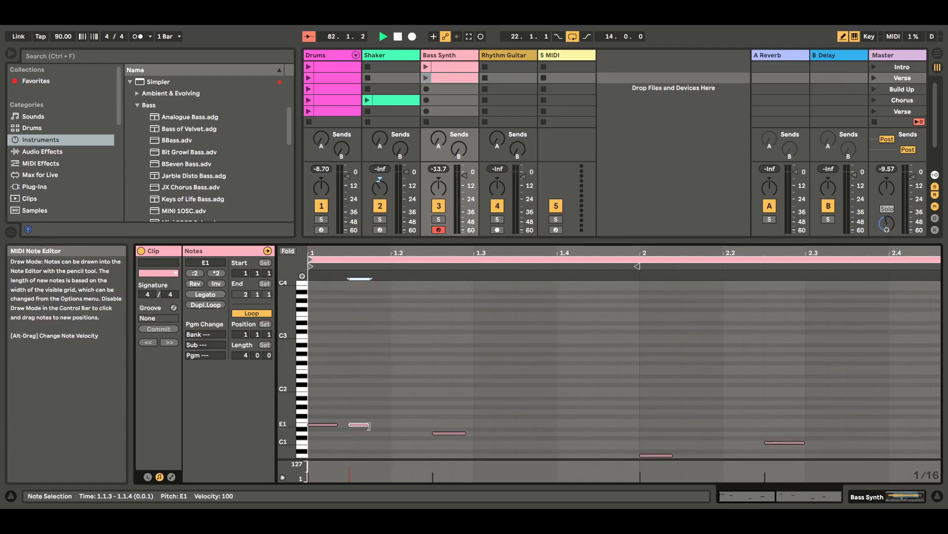
drag(369, 425, 380, 425)
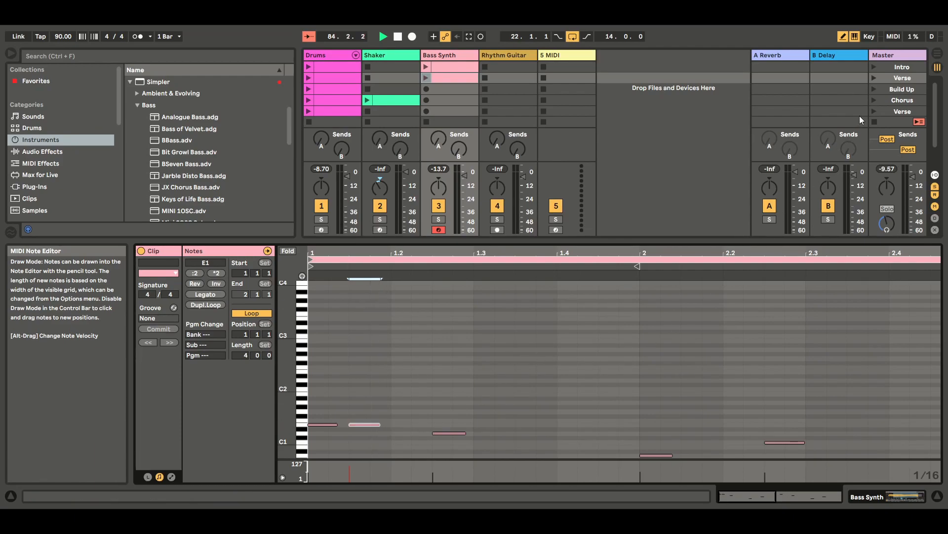
- Play the Verse scene to hear the edited bass line with the drums, and stop all clips
click(872, 78)
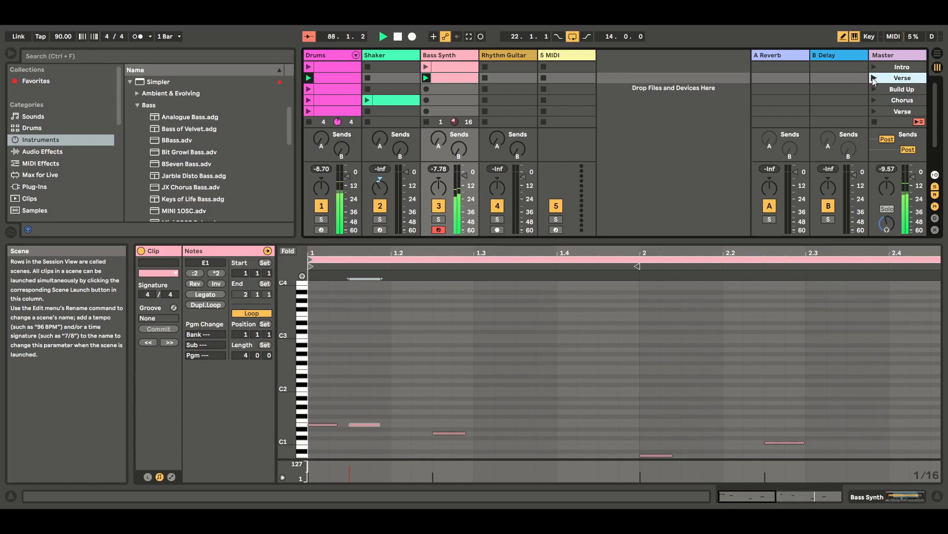
click(872, 78)
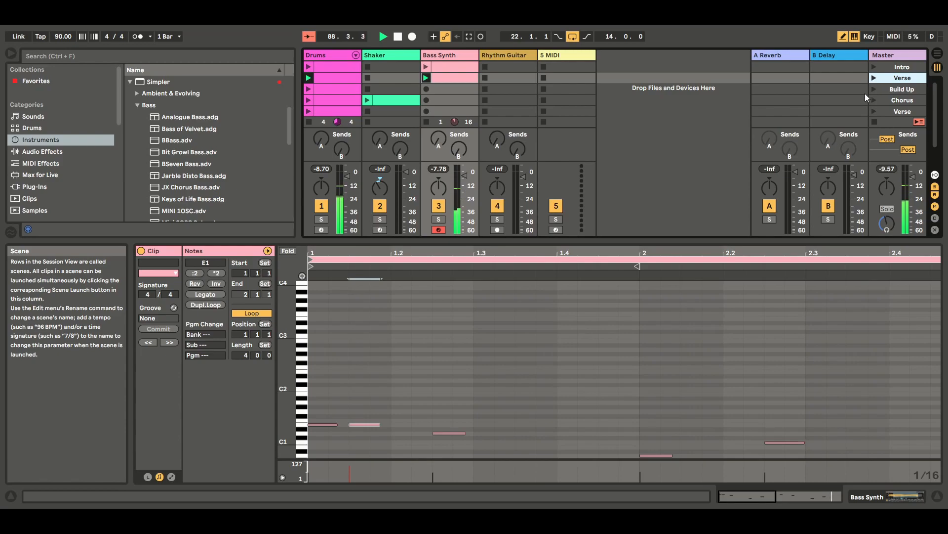
click(874, 121)
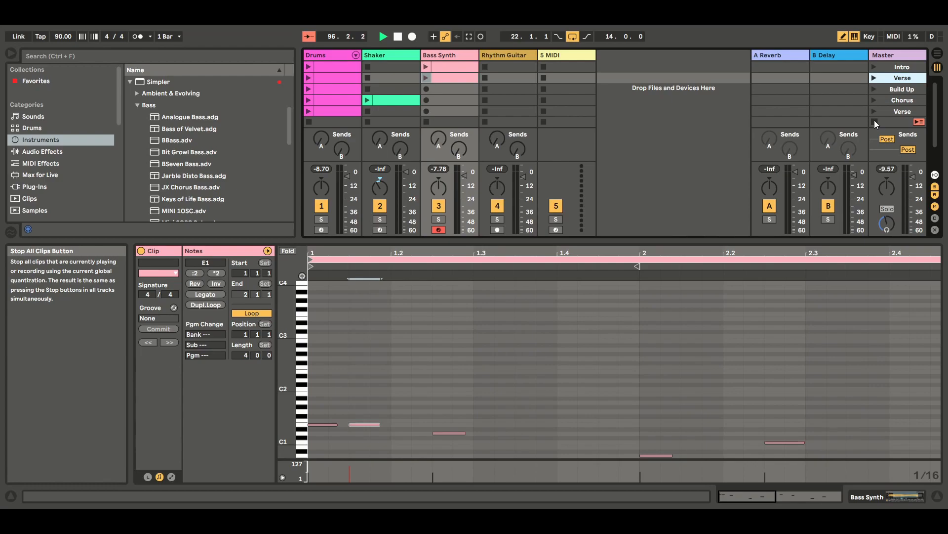
- Lower the velocity of the extra E1 note at 1.1.3 in the Verse bass clip to match its neighbours
drag(286, 376, 287, 327)
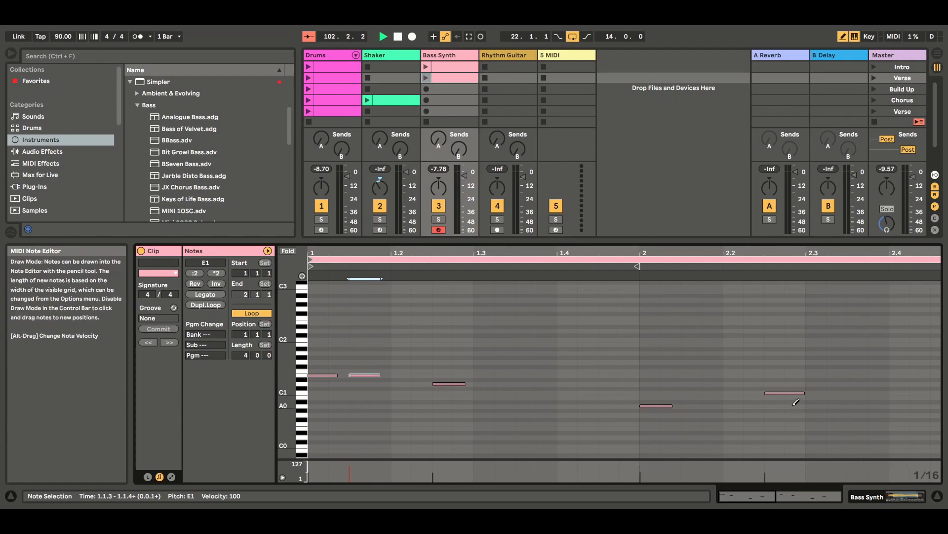
click(844, 37)
click(786, 393)
click(656, 405)
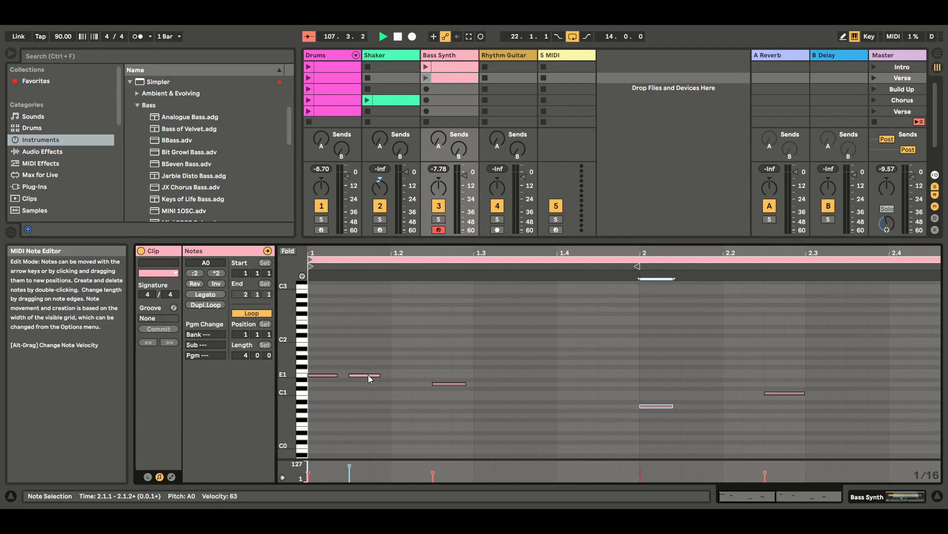
click(350, 467)
drag(350, 465, 350, 469)
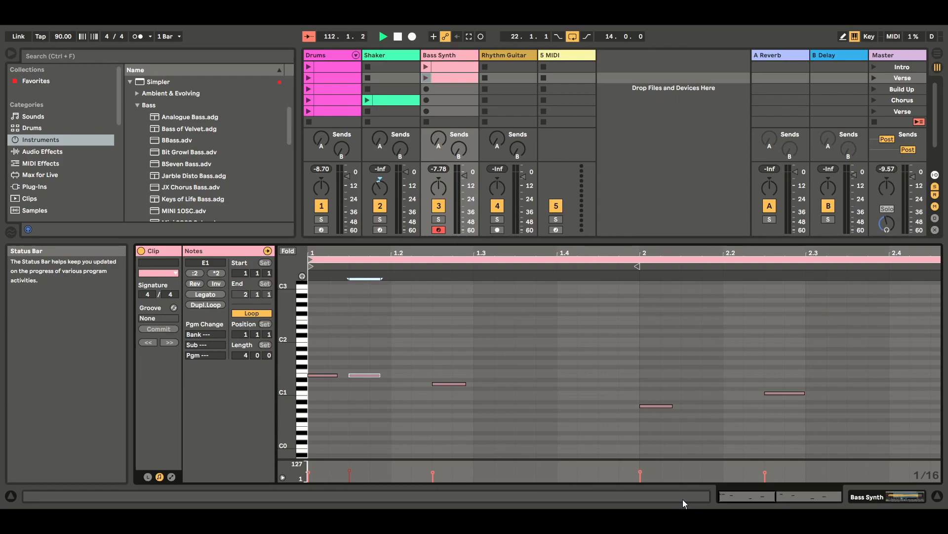
- Paste a copy of the Verse bass clip into the Build Up slot and draw slightly lengthened E1 notes at 3.1.3 and 3.2.1
click(451, 90)
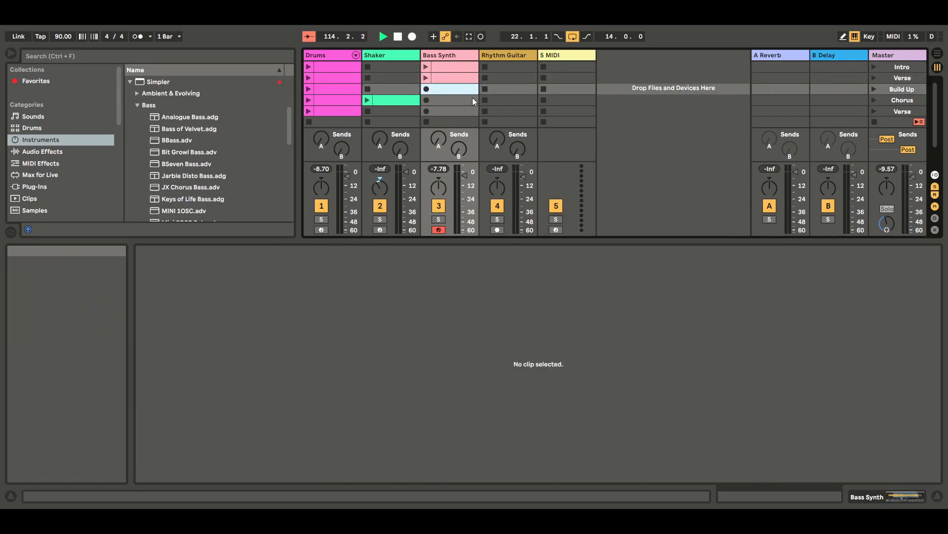
key(ctrl+v)
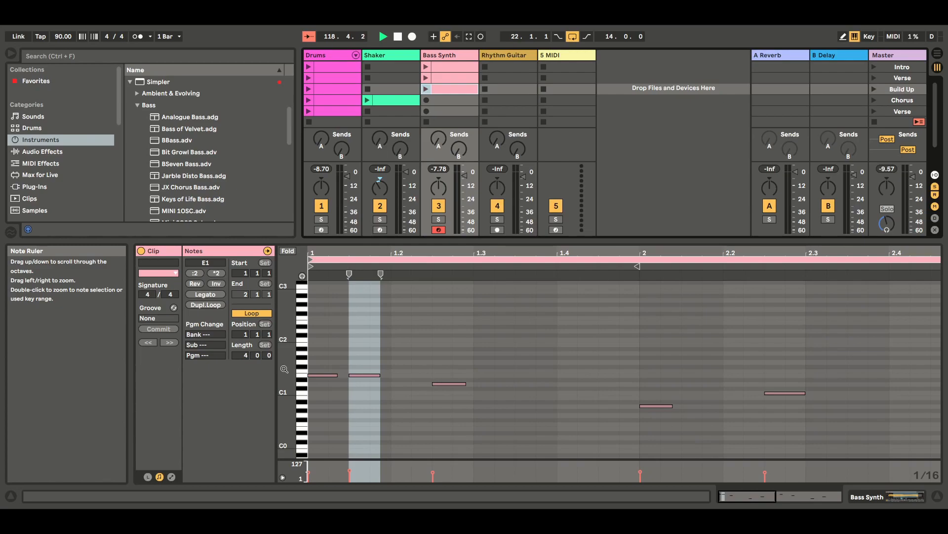
drag(636, 253, 636, 202)
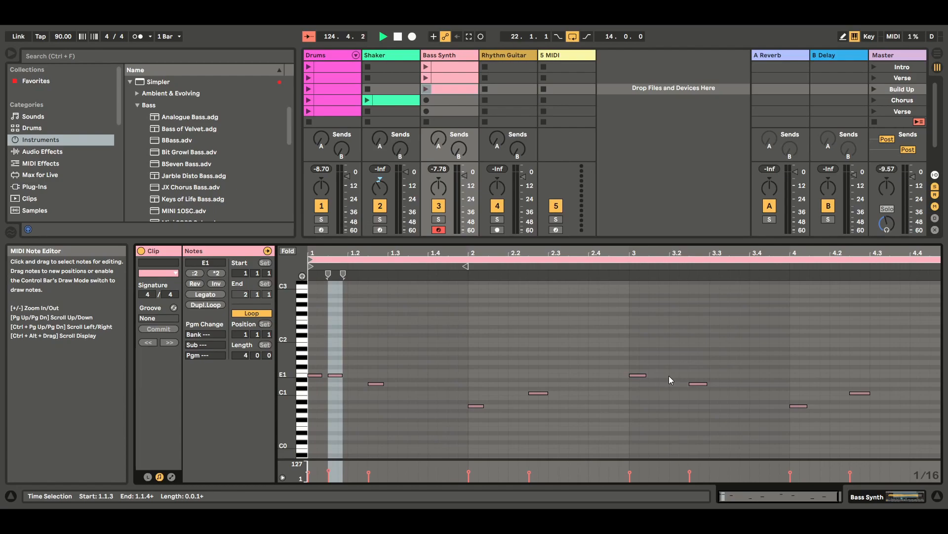
drag(702, 253, 690, 294)
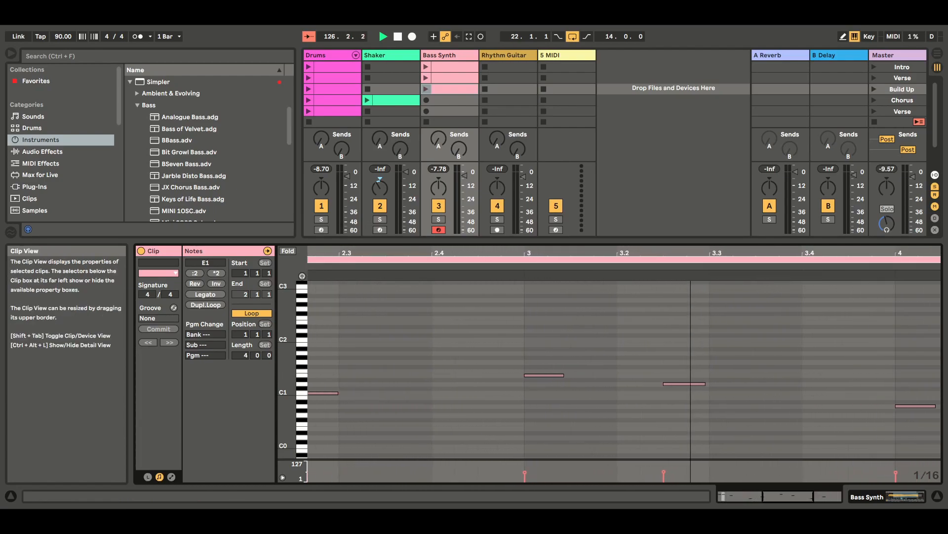
click(843, 39)
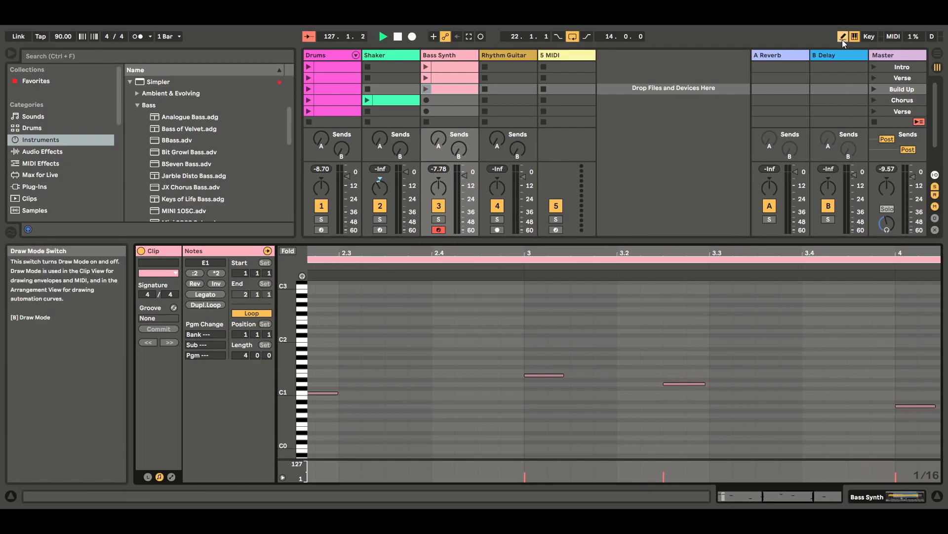
click(584, 375)
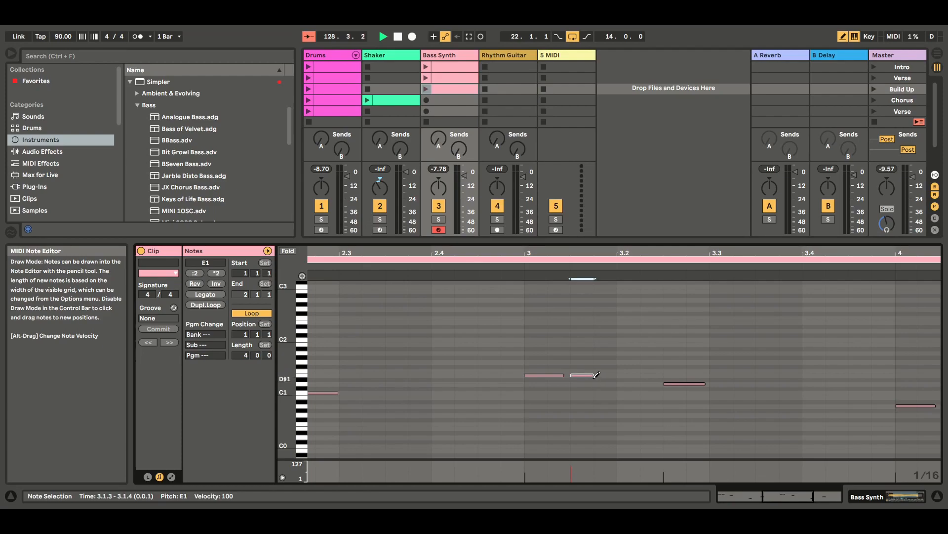
drag(595, 375, 652, 376)
click(625, 375)
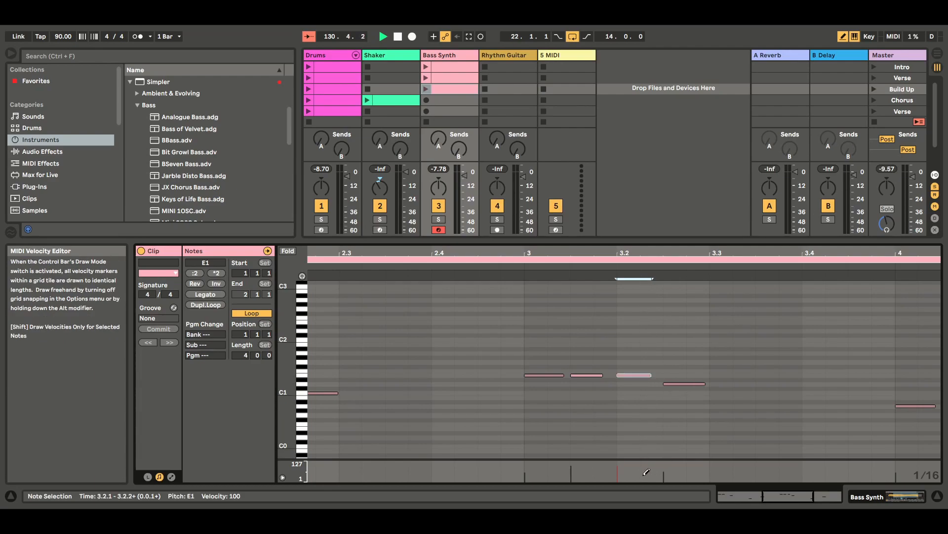
- Lower the velocities of the two added E1 notes to 70 and audition the Build Up scene, stopping all clips when done
click(843, 38)
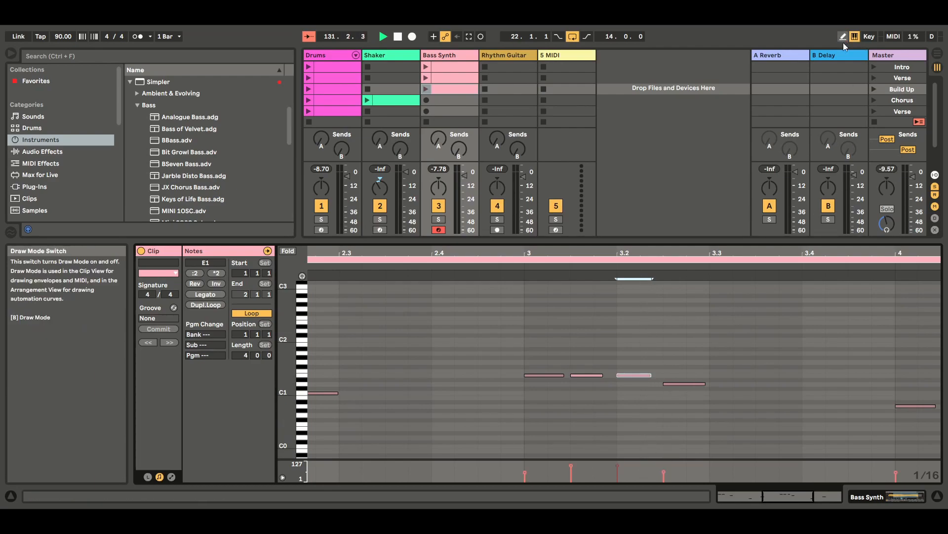
click(618, 465)
drag(617, 465, 618, 469)
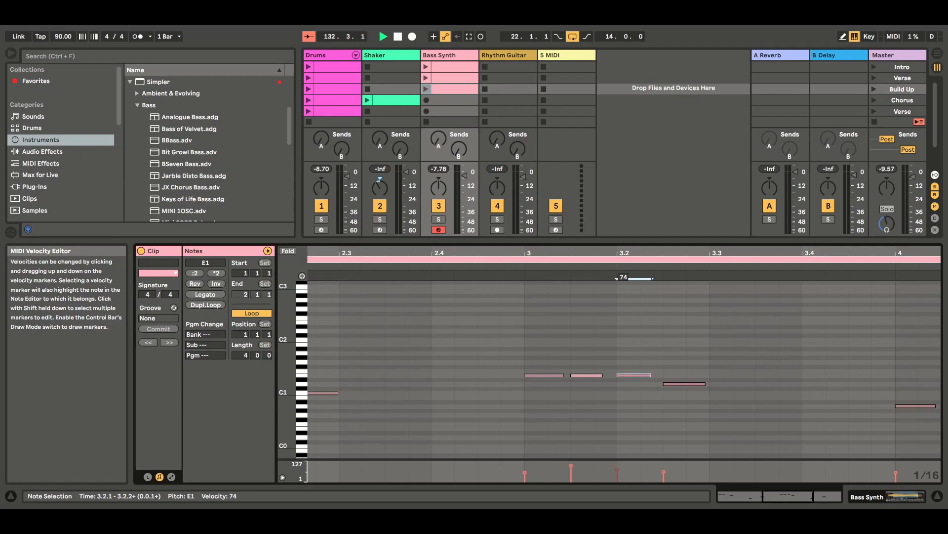
click(571, 466)
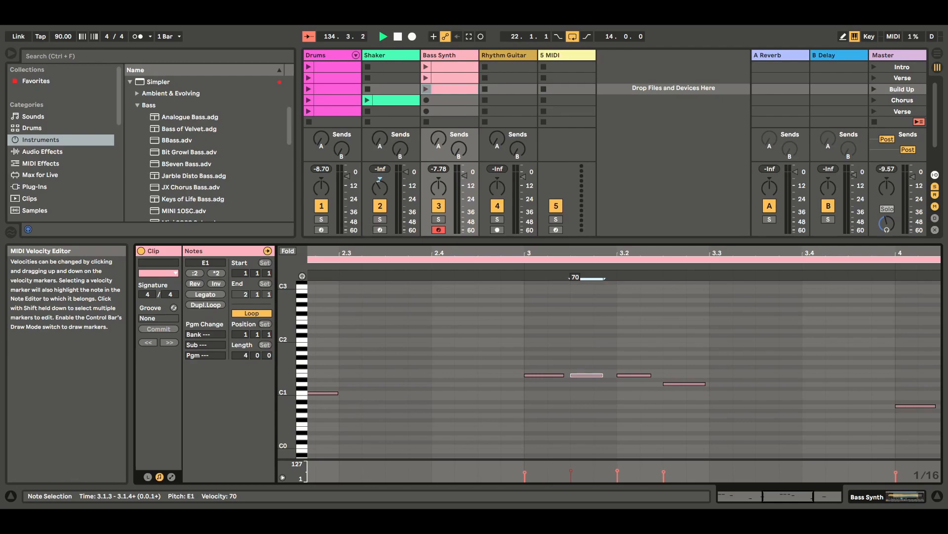
click(873, 90)
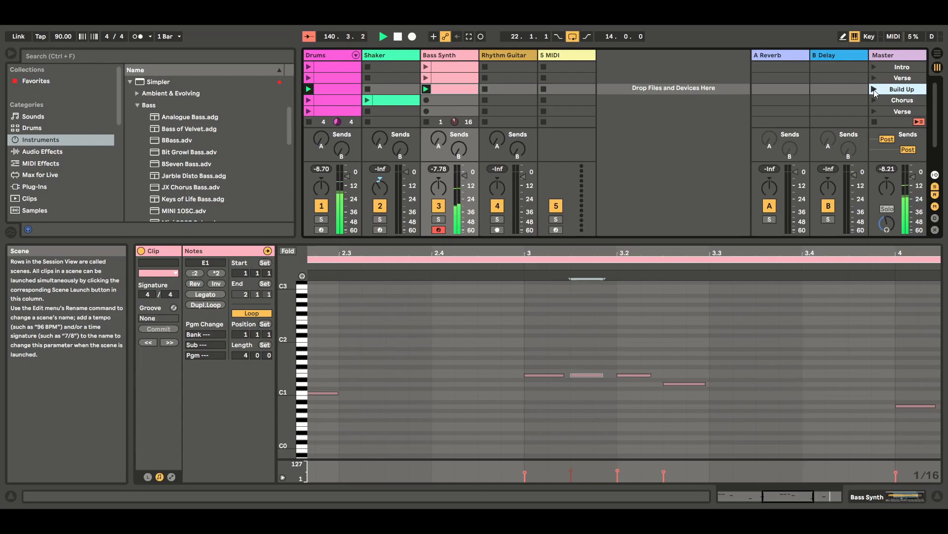
click(876, 120)
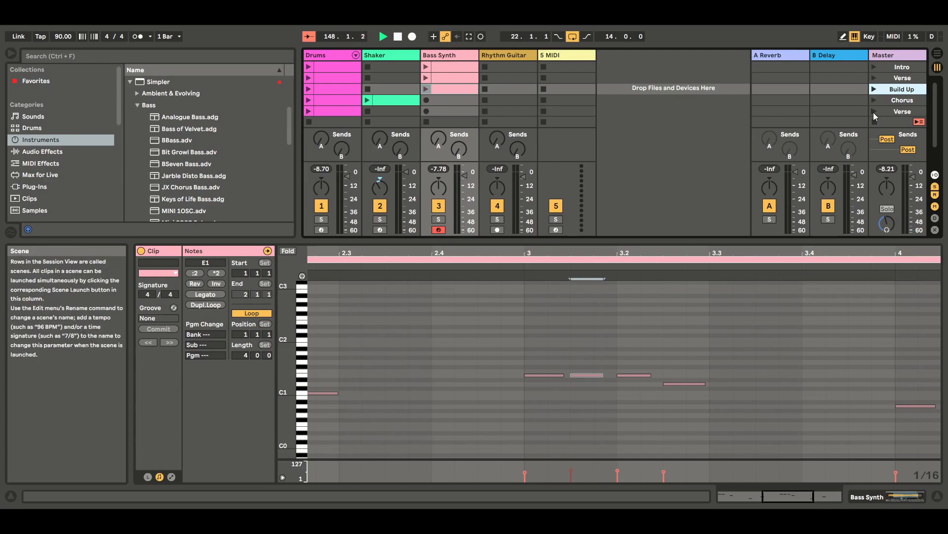
- Move the E1 note at 3.2.1 to 2.4.3 and play the Build Up scene again, stopping all clips when done
click(635, 375)
drag(635, 374, 505, 386)
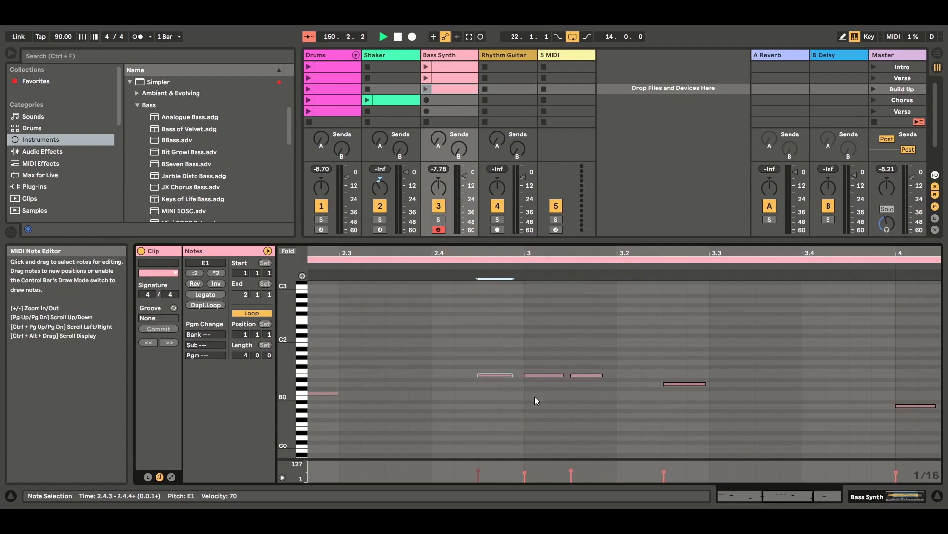
click(874, 89)
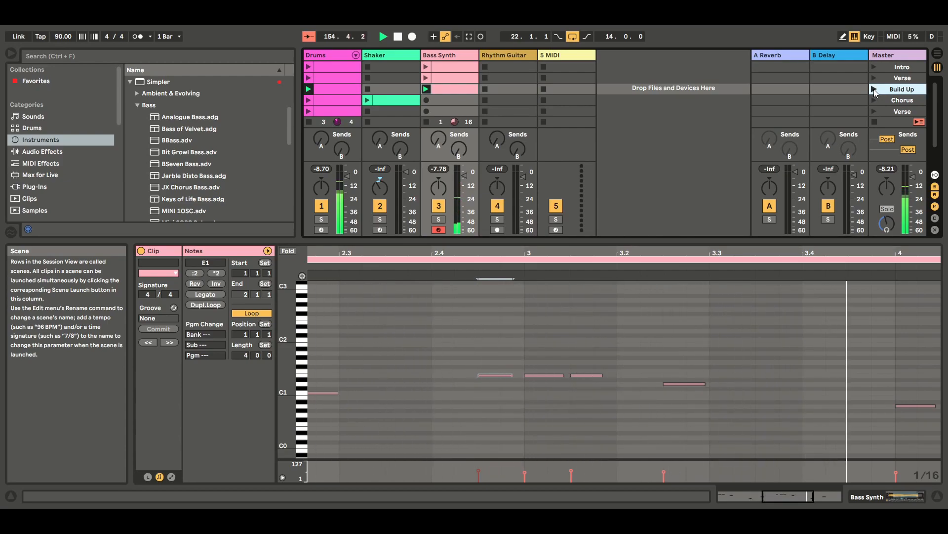
click(875, 119)
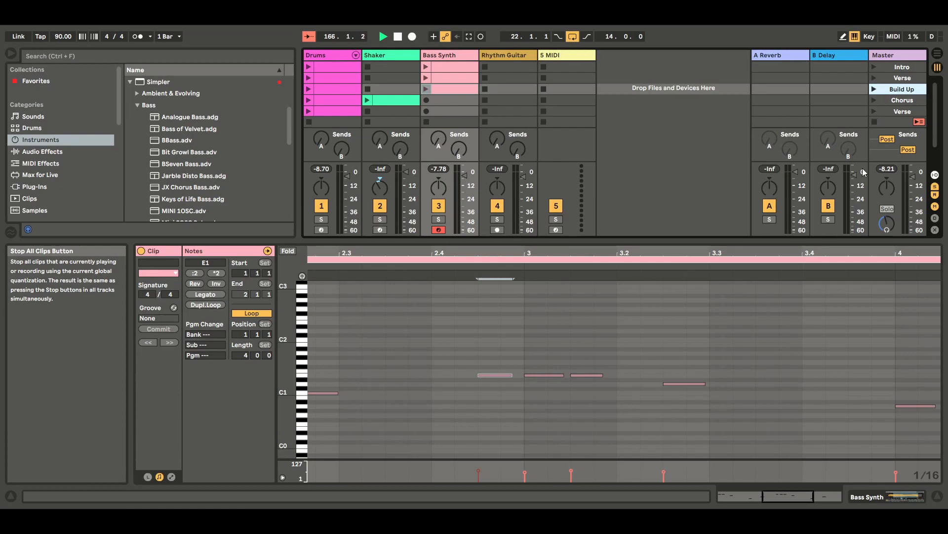
- Hide the clip detail view and paste a copy of the Verse bass clip into the second Verse slot
click(937, 495)
click(458, 77)
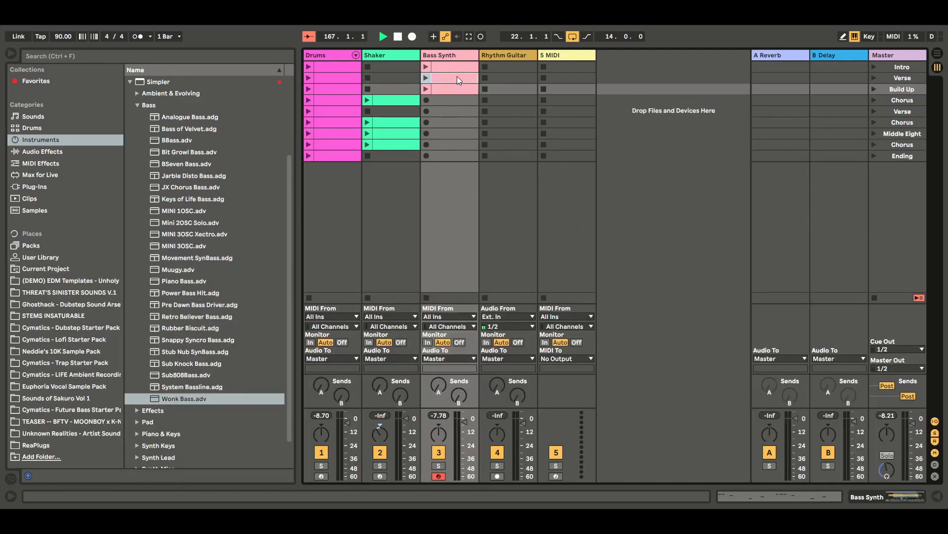
click(483, 93)
click(455, 112)
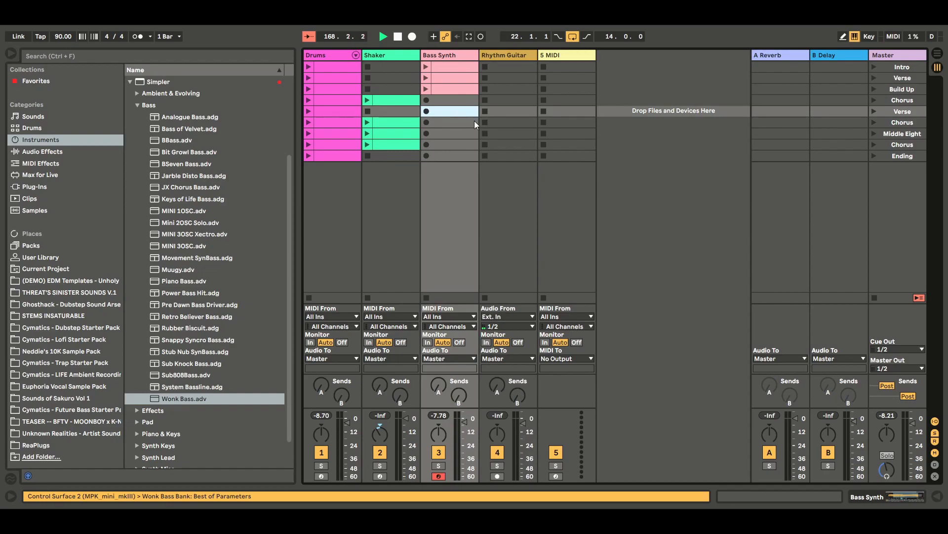
key(ctrl+shift+m)
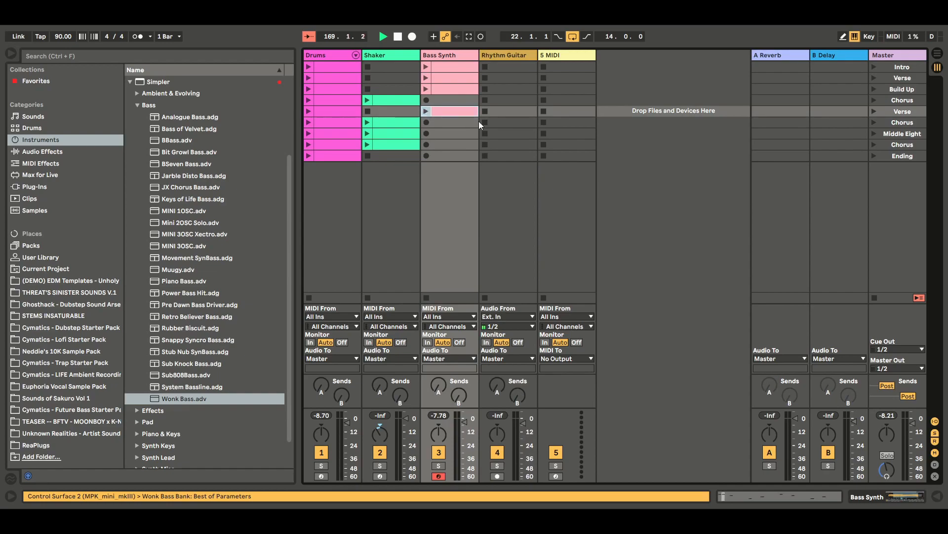
- Paste a copy of the Build Up bass clip into the first Chorus slot and open it for editing
click(449, 88)
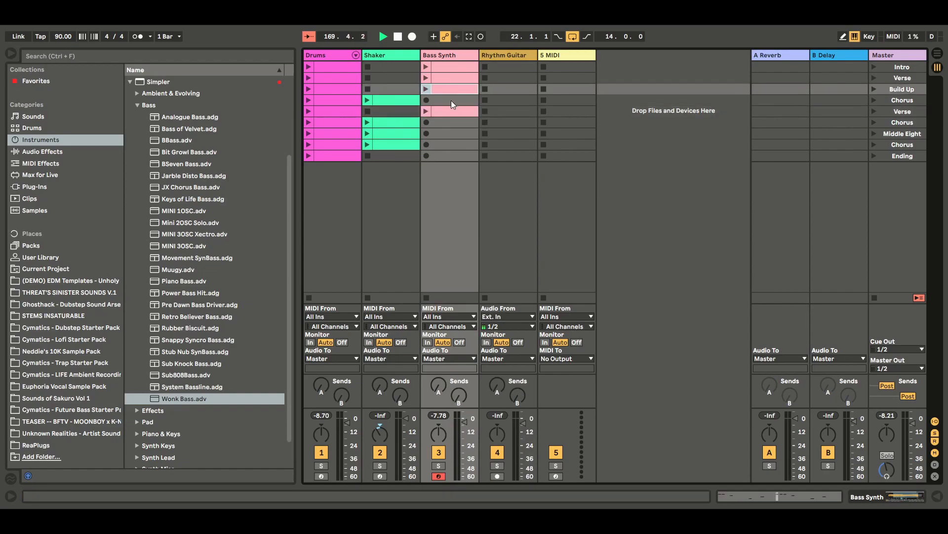
click(453, 101)
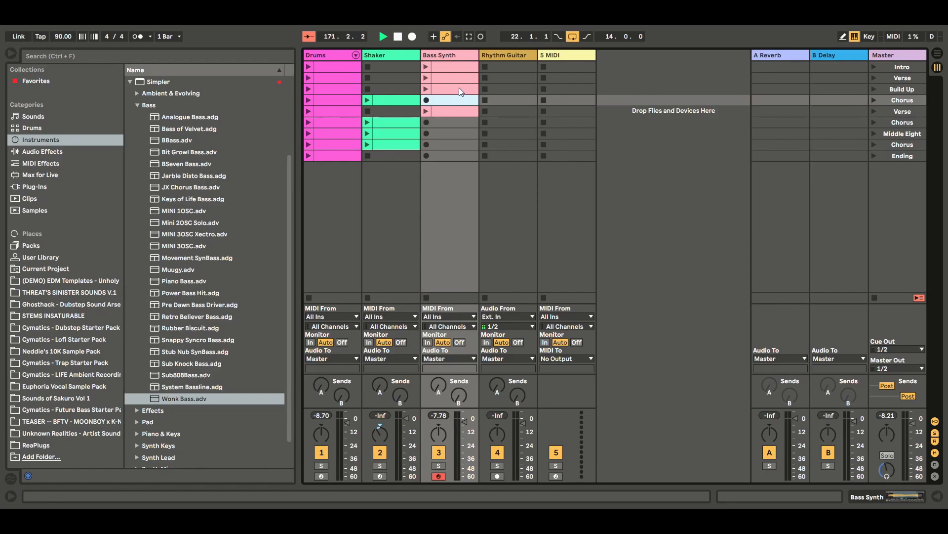
click(459, 87)
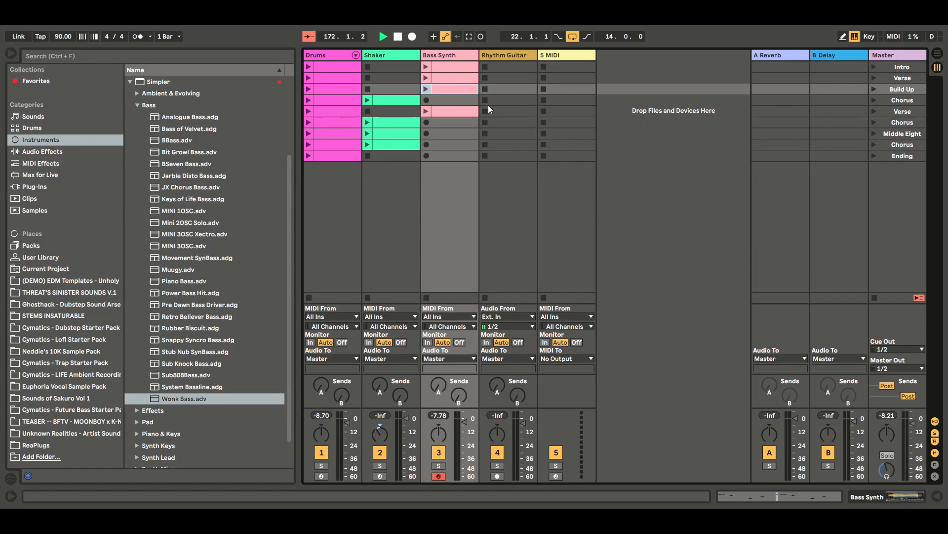
click(455, 101)
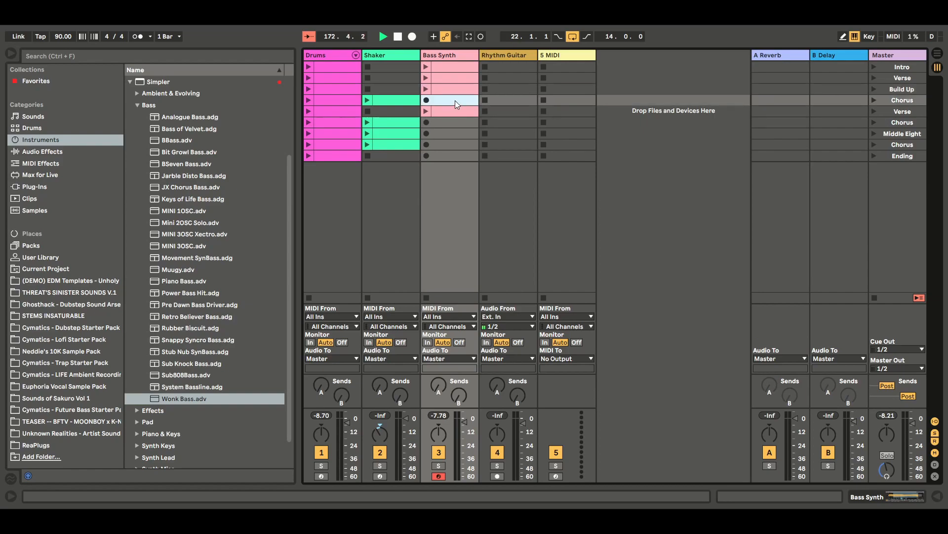
key(ctrl+v)
double_click(461, 100)
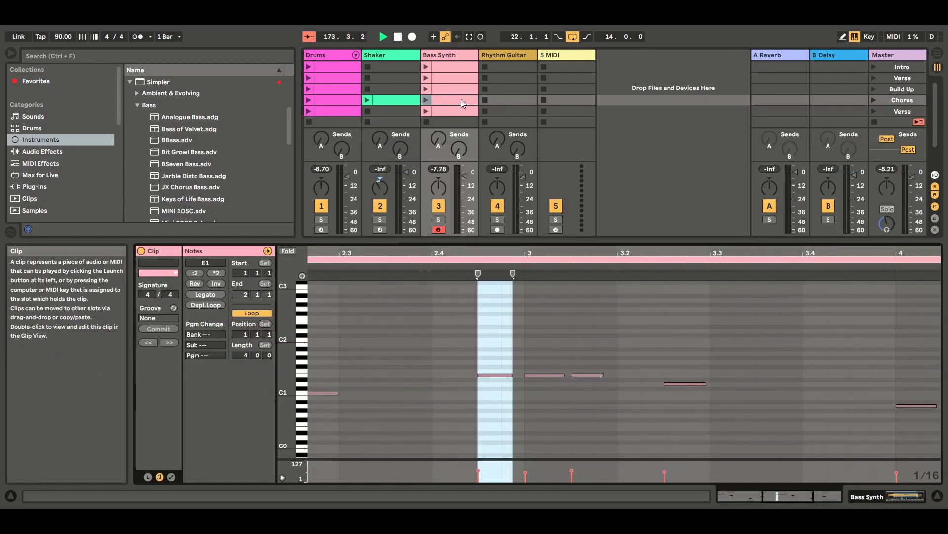
- Play the Chorus scene to hear the copied bass line with the drums and shaker, and stop all clips
drag(579, 252, 579, 233)
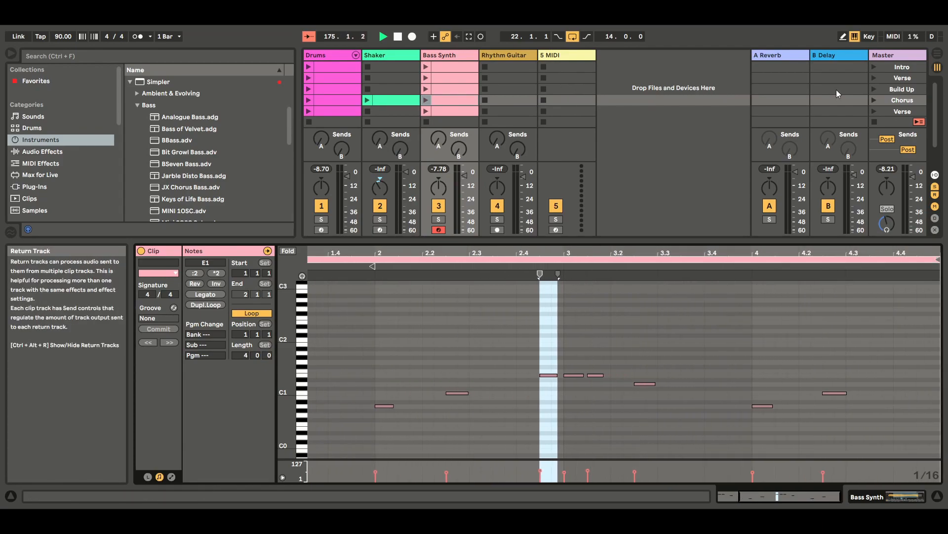
click(873, 100)
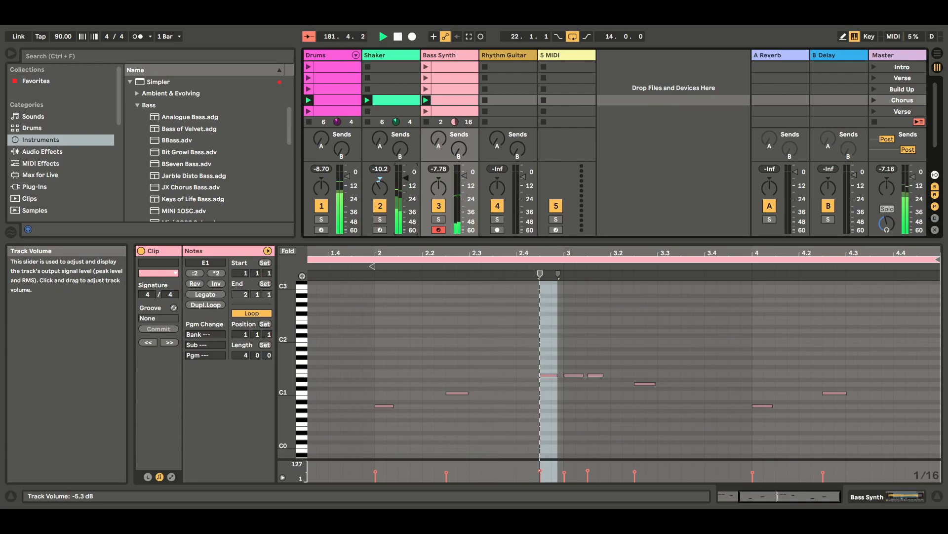
click(876, 121)
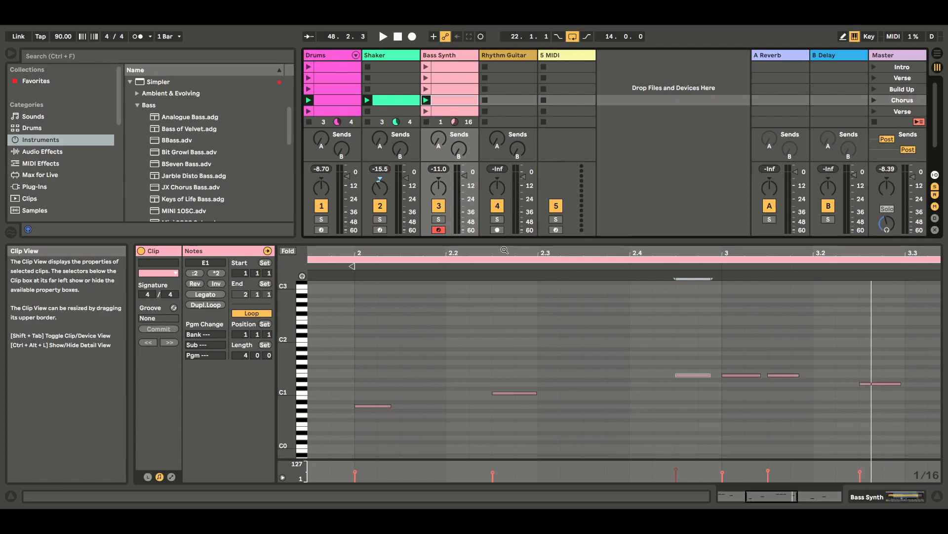
- Delete the E1 note at 2.4.3 from the Chorus bass clip
drag(505, 252, 498, 207)
click(489, 251)
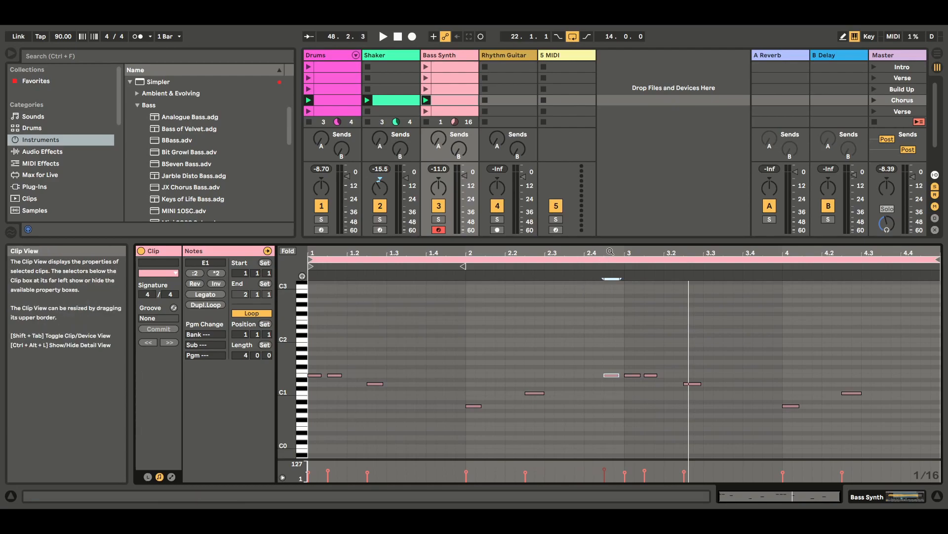
drag(610, 252, 608, 297)
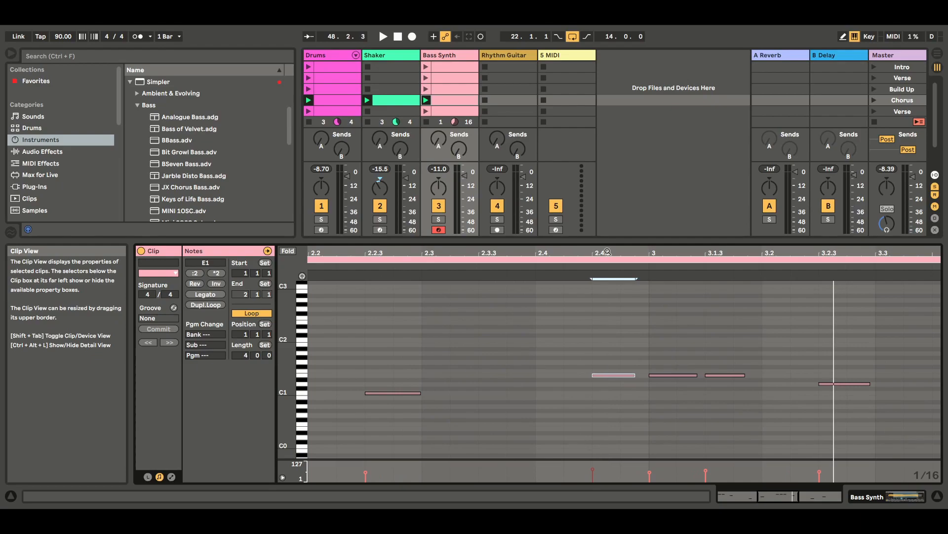
click(611, 376)
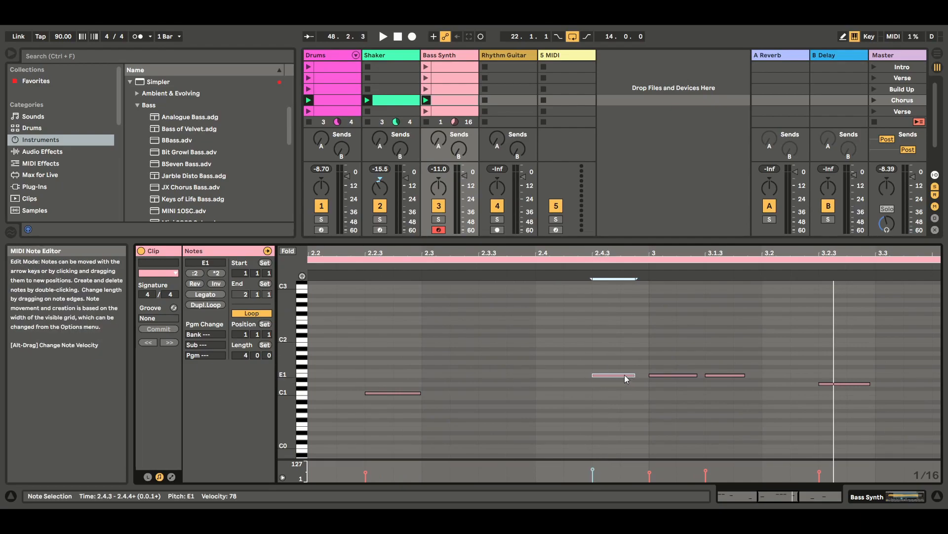
key(Delete)
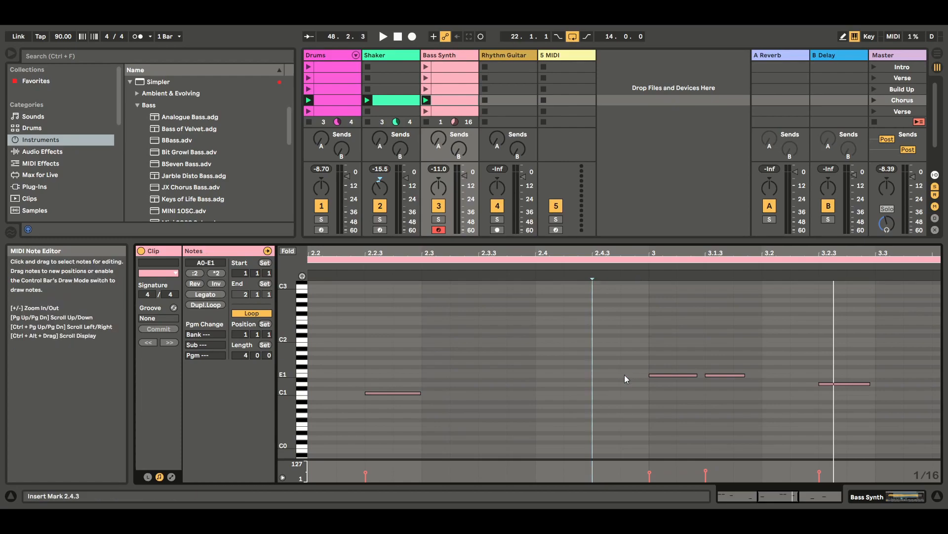
- Draw a descending run in the Chorus bass clip: C1 at 2.4.1, B0 at 2.4.2, A0 at 2.4.3 and G0 at 2.4.4
click(844, 36)
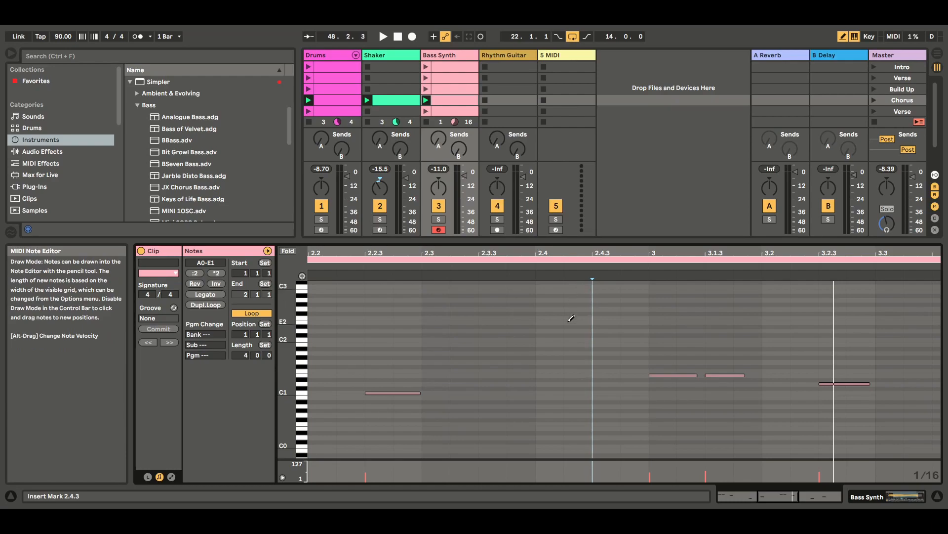
click(545, 391)
drag(579, 253, 579, 289)
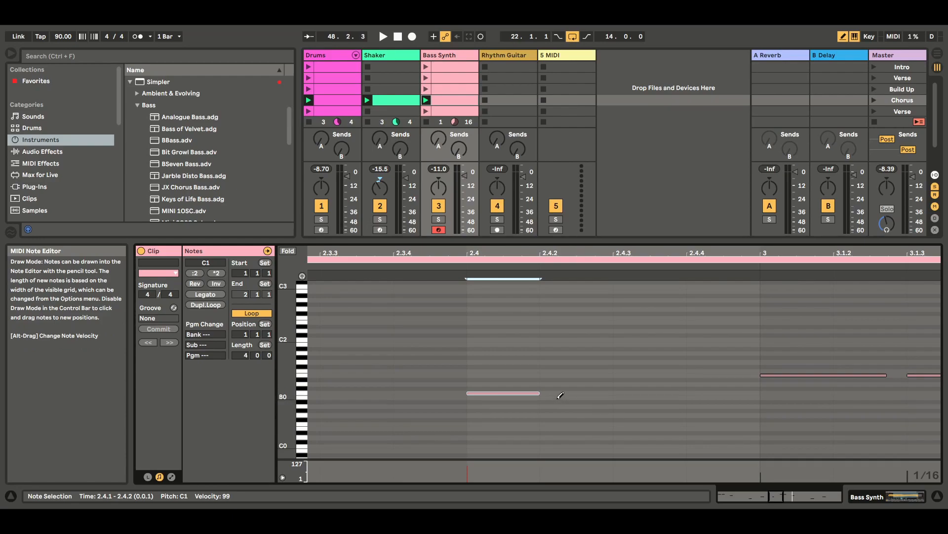
click(561, 397)
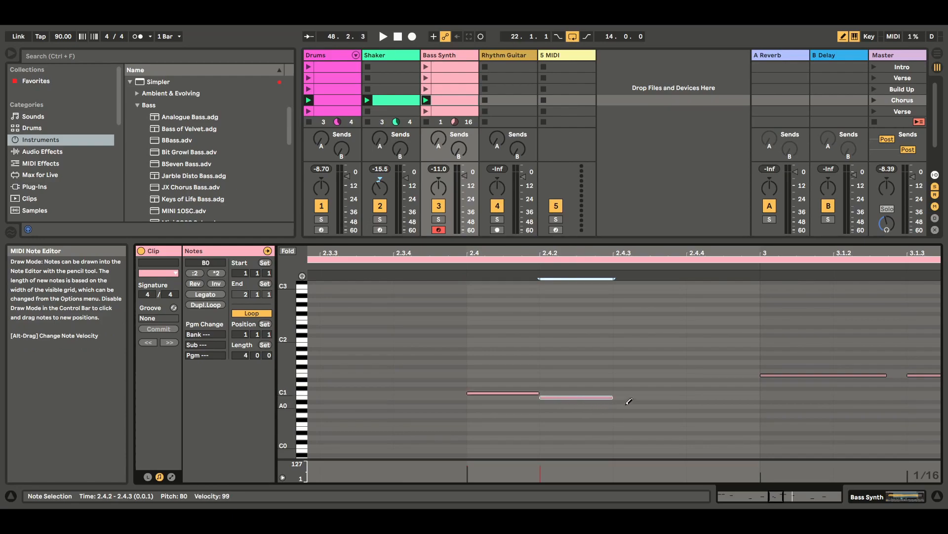
click(632, 401)
click(647, 405)
click(645, 401)
click(702, 414)
drag(760, 415, 650, 407)
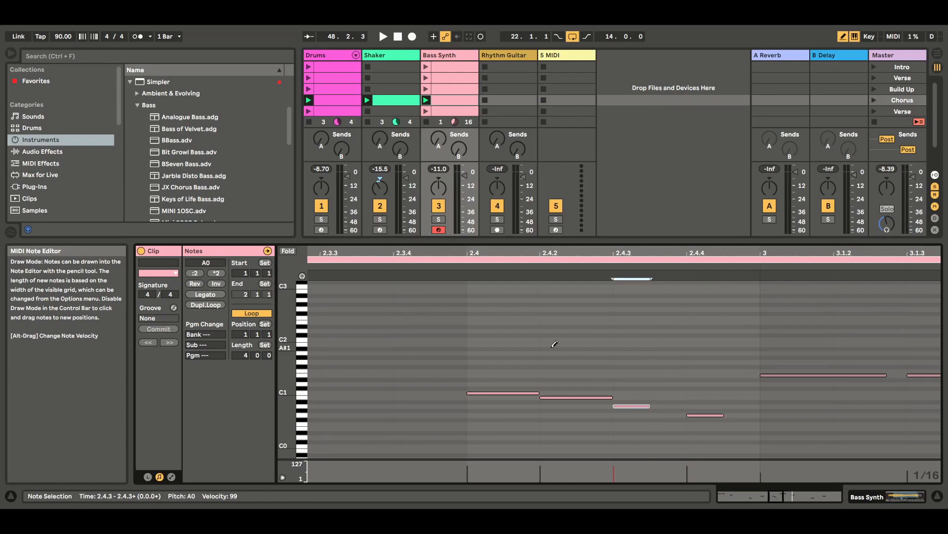
- Play the Chorus scene to hear the new descending run, and stop playback
drag(447, 253, 614, 253)
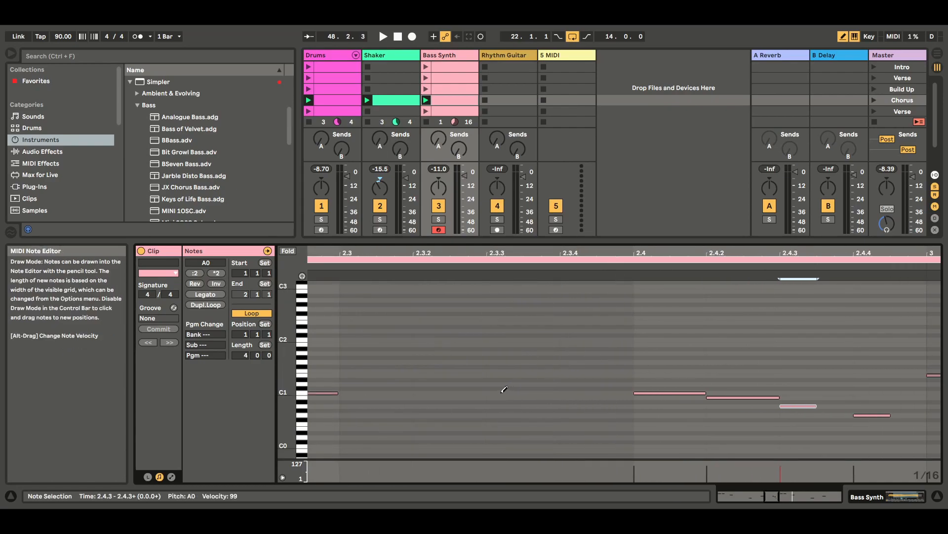
click(874, 100)
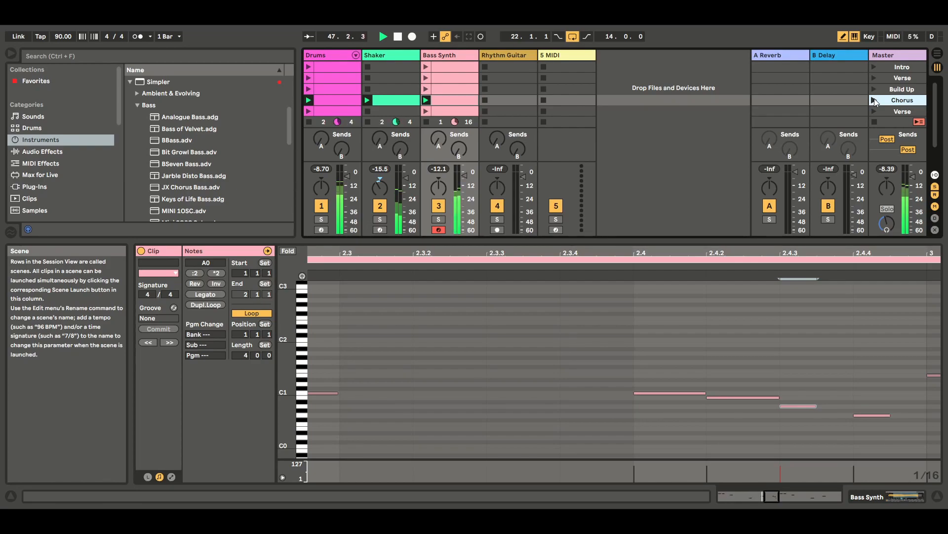
click(398, 37)
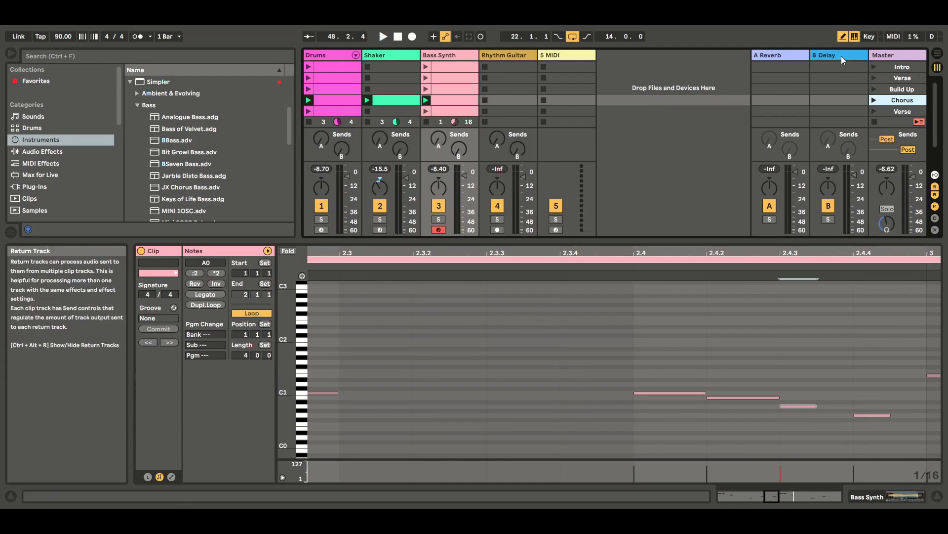
- Move the run's notes earlier, C1 to 2.3.3, B0 to 2.4.1, A0 to 2.4.2 and G0 to 2.4.3, and audition the Chorus scene
click(843, 38)
drag(681, 393, 537, 393)
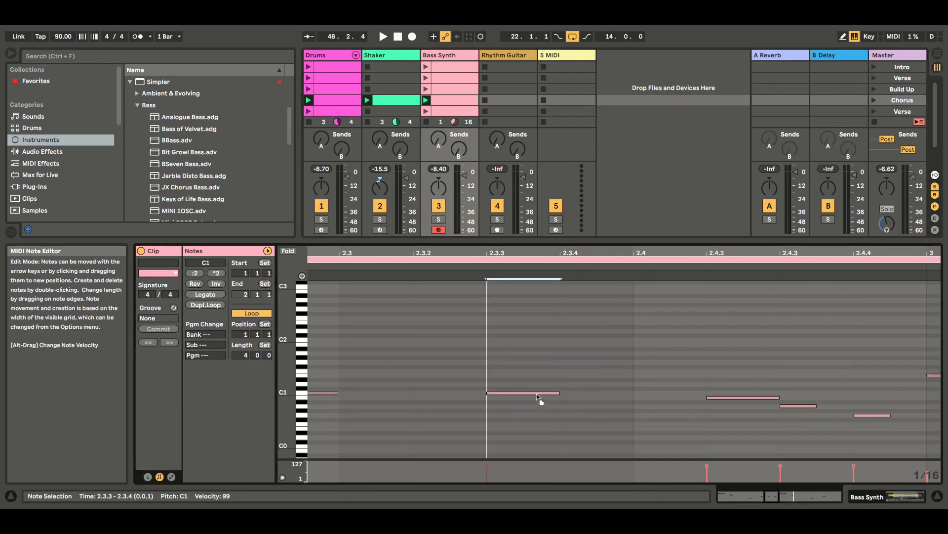
drag(734, 397, 675, 398)
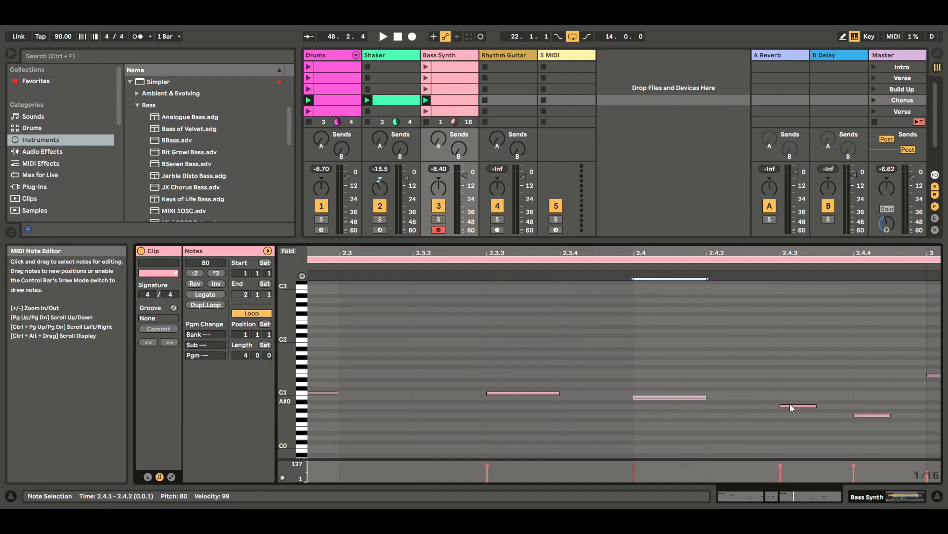
drag(795, 404, 734, 408)
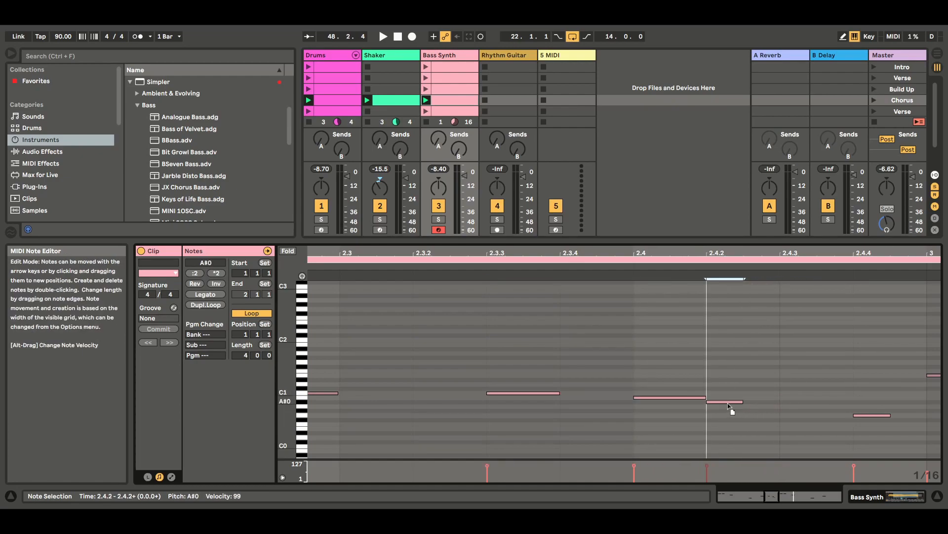
drag(873, 414, 799, 415)
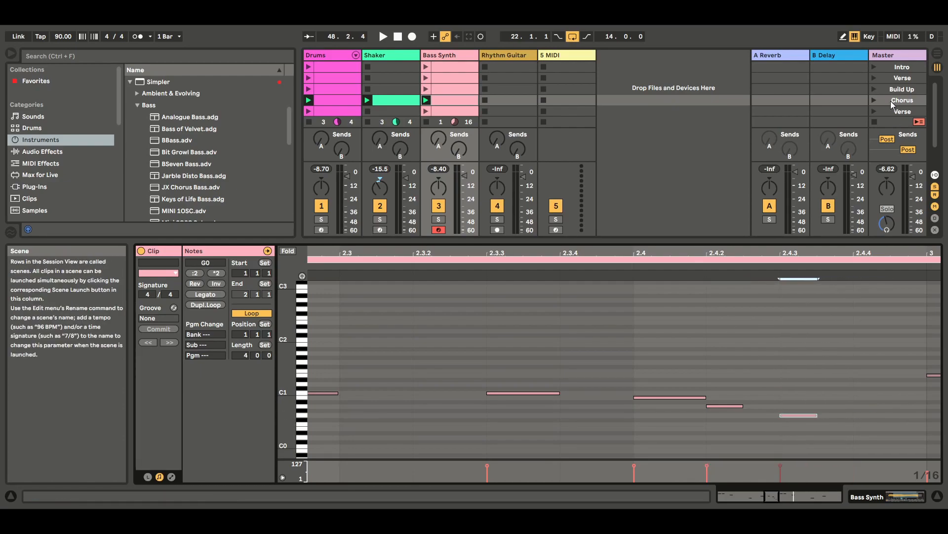
click(874, 99)
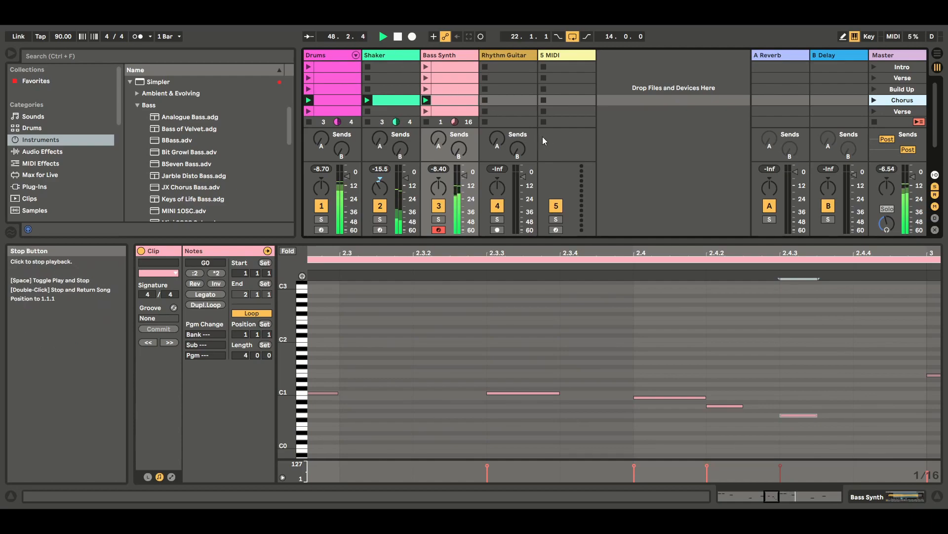
click(874, 123)
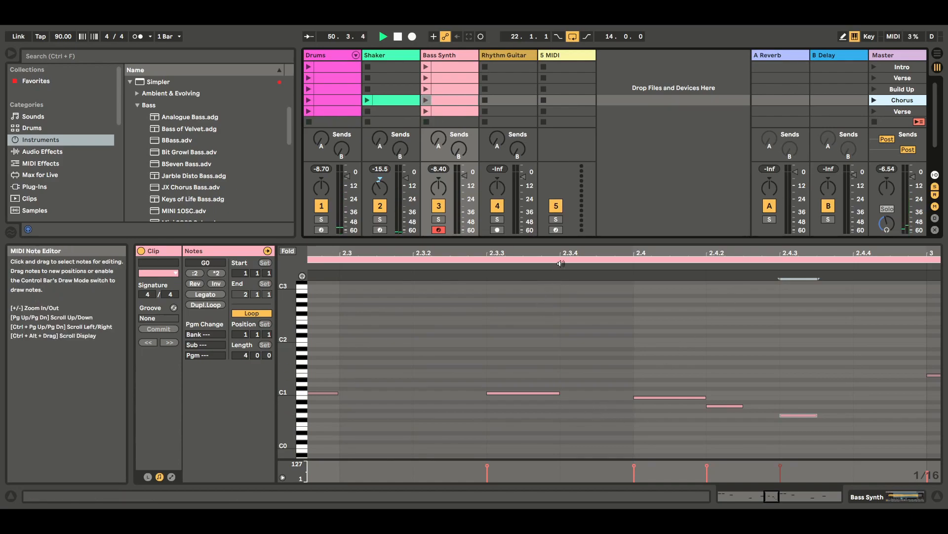
- Lengthen the run's C1 note to end at 2.4.1, the A0 note at 2.4.3 and the G0 note at 2.4.4
mouse_move(605, 253)
mouse_down()
mouse_move(740, 253)
mouse_move(308, 252)
mouse_move(798, 252)
mouse_move(730, 252)
mouse_up()
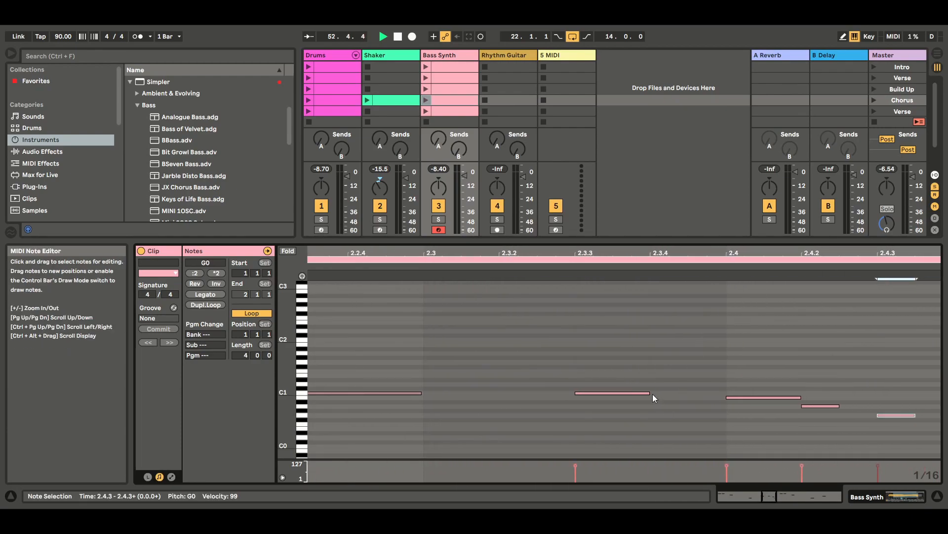
drag(652, 393, 726, 393)
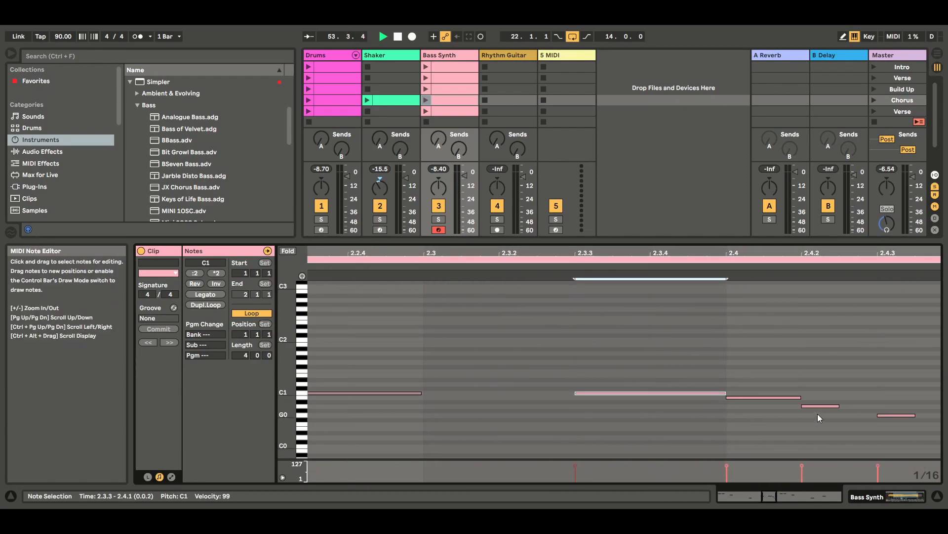
click(817, 405)
drag(838, 407, 877, 407)
drag(714, 256, 595, 256)
drag(797, 416, 836, 416)
- With the Chorus scene playing, lower the run's velocities to 69 for G0, A0 and B0, and 66 for C1
click(874, 100)
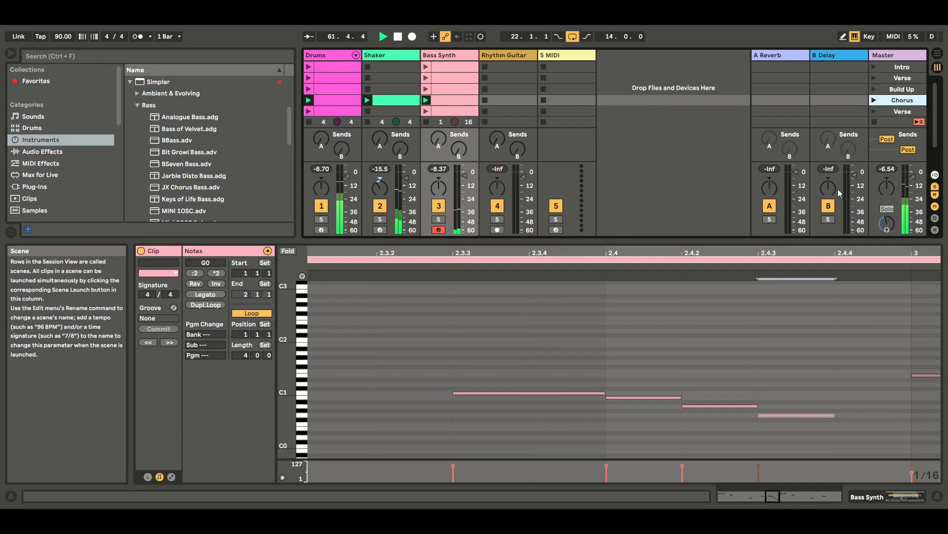
click(759, 466)
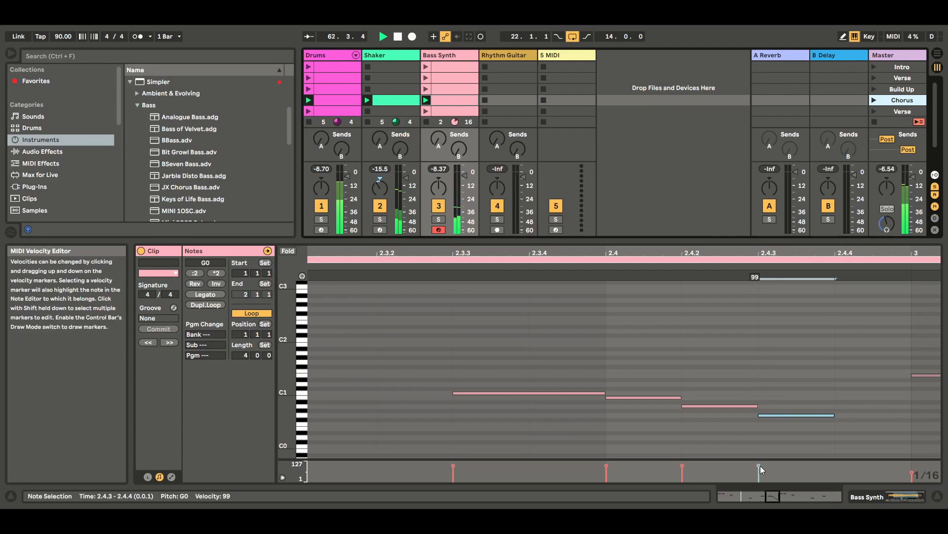
click(683, 465)
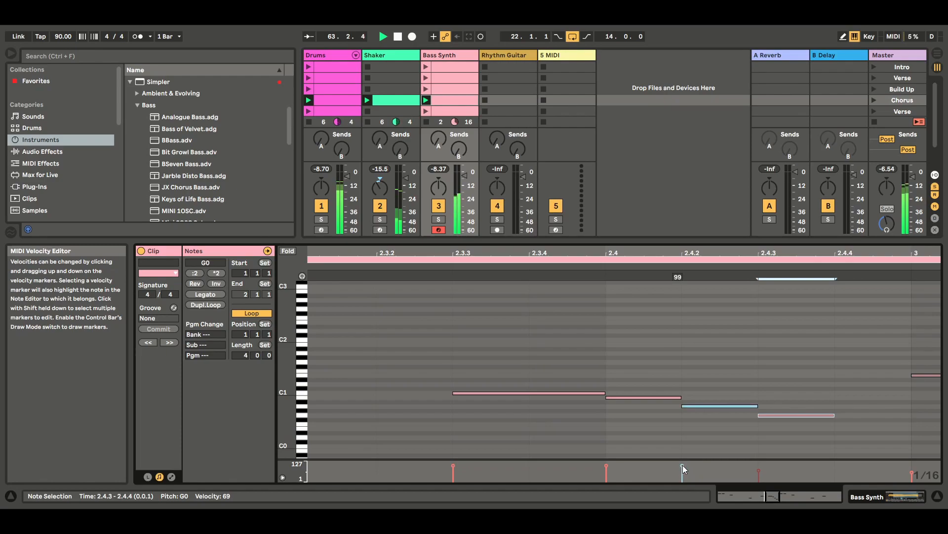
click(606, 466)
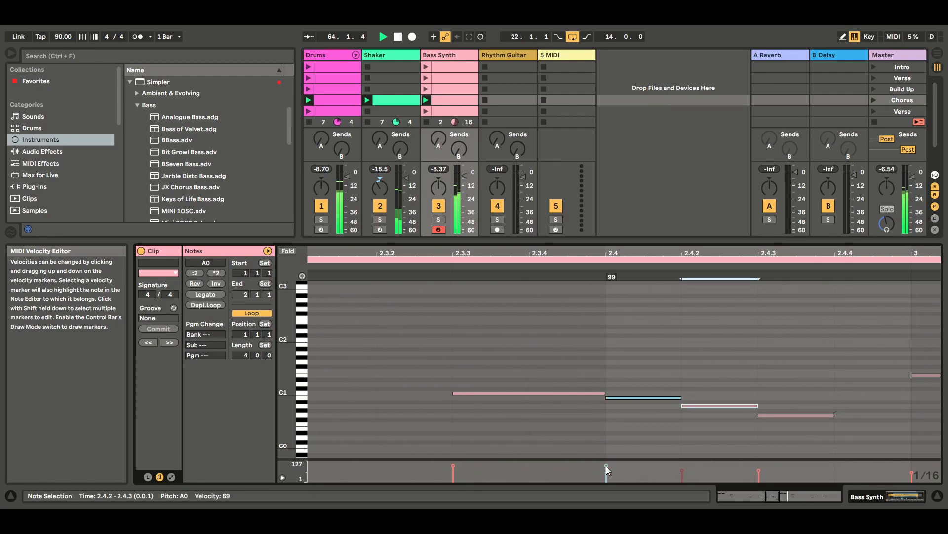
click(453, 466)
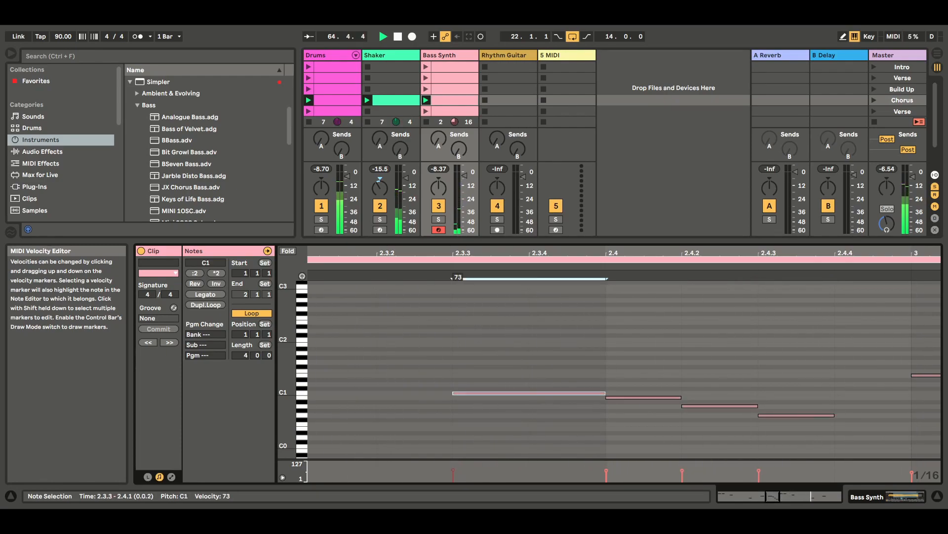
drag(453, 470, 453, 472)
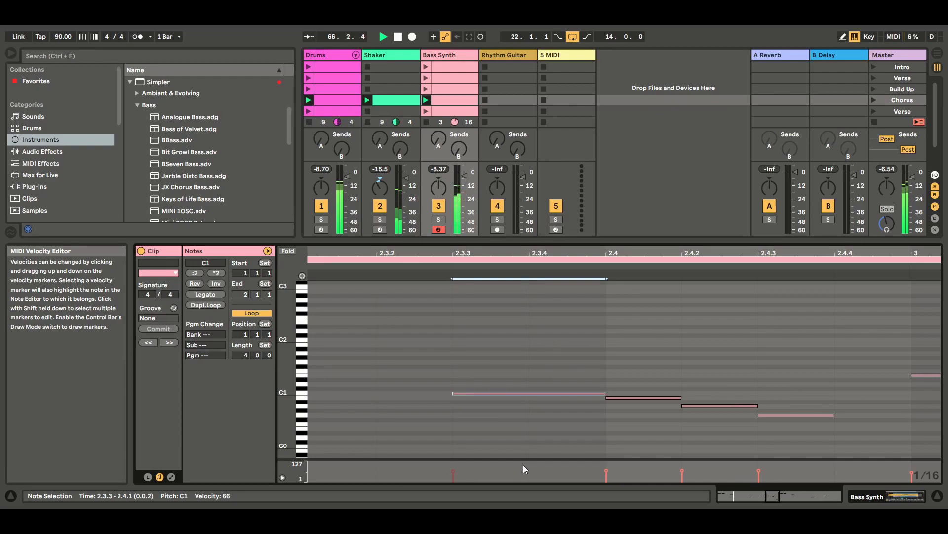
- Shorten the ends of all four run notes slightly to leave small gaps after each note
drag(605, 394, 589, 394)
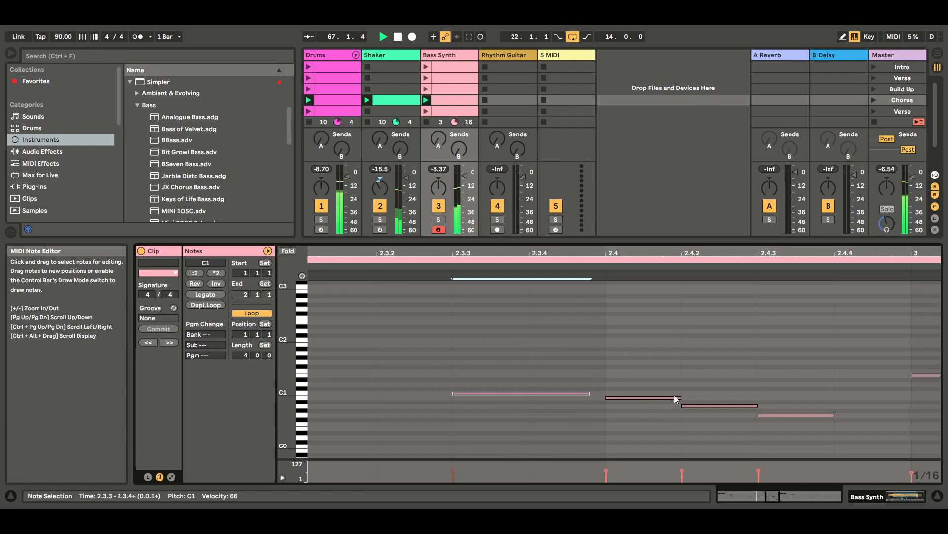
drag(681, 397, 675, 398)
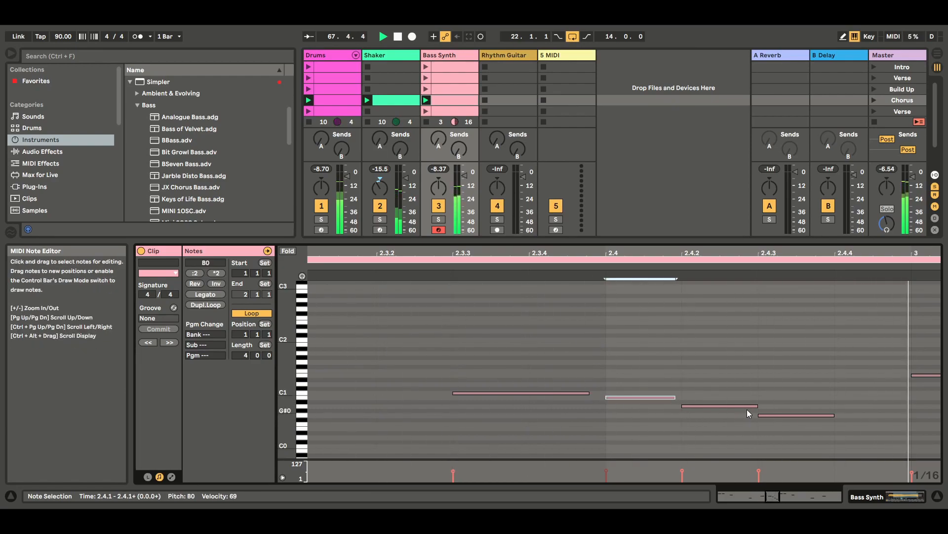
drag(759, 406, 752, 406)
drag(834, 415, 828, 416)
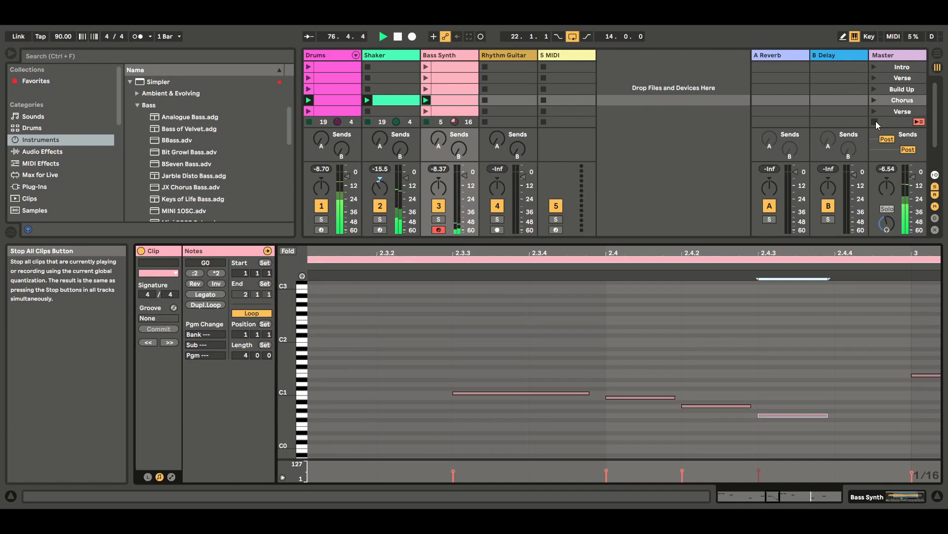
- Hide the clip detail view and paste copies of the Chorus bass clip into the second and third Chorus slots
click(937, 496)
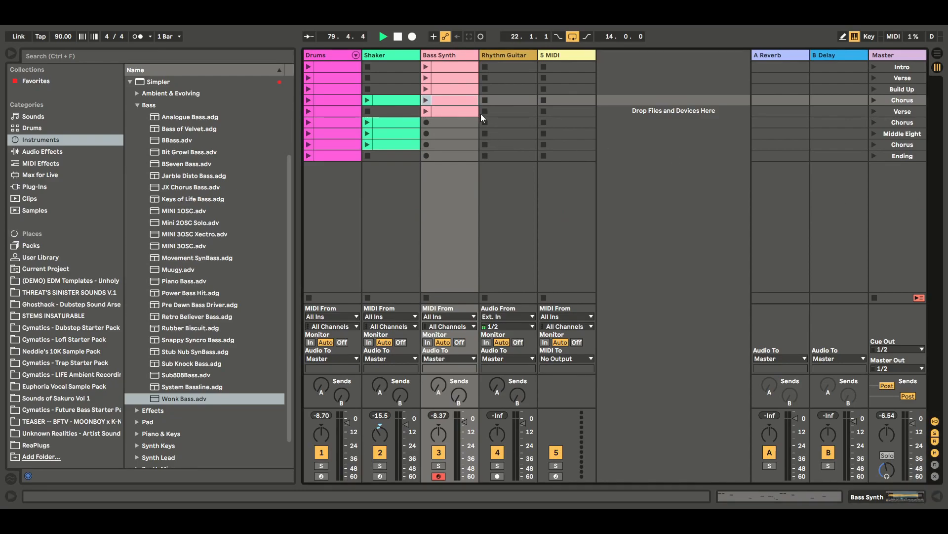
click(456, 120)
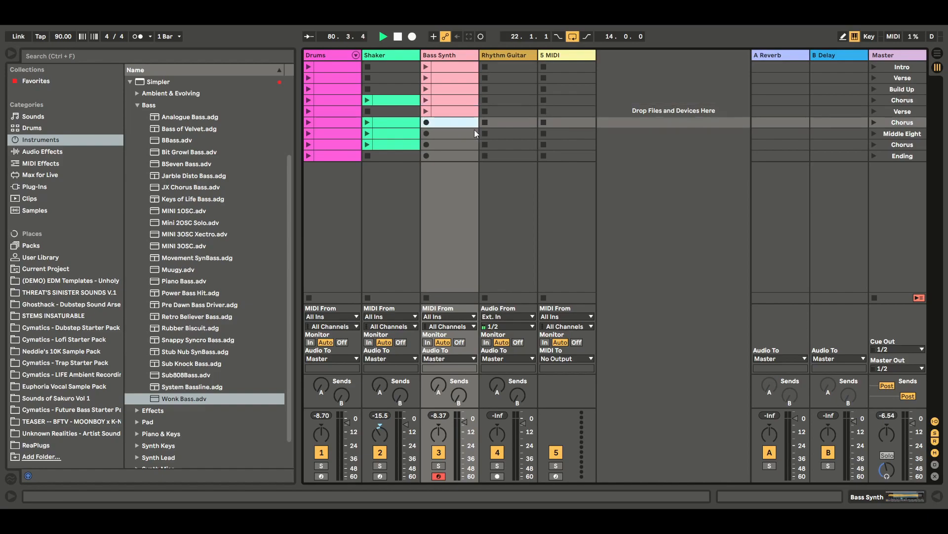
key(ctrl+v)
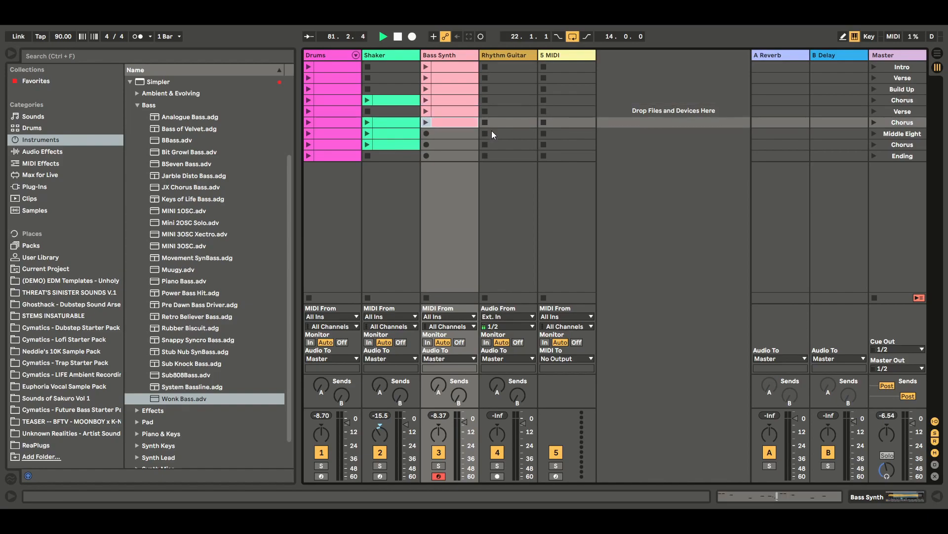
click(458, 144)
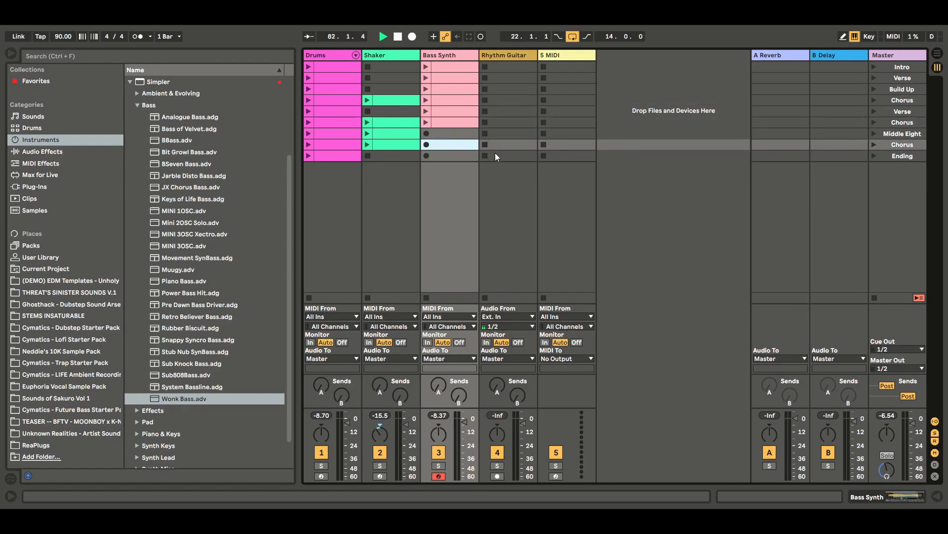
key(ctrl+v)
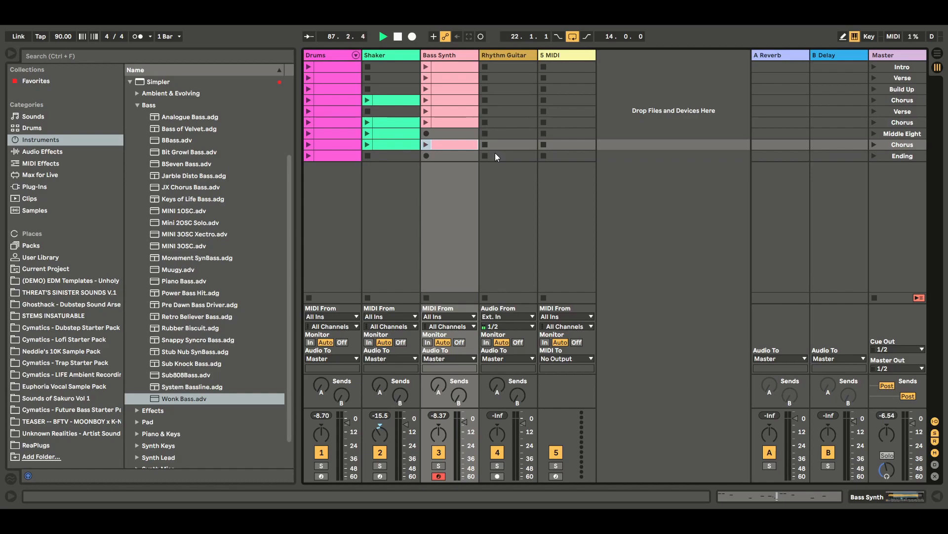
- Paste a copy of the Chorus bass clip into the Middle Eight slot of the Bass Synth track
click(455, 122)
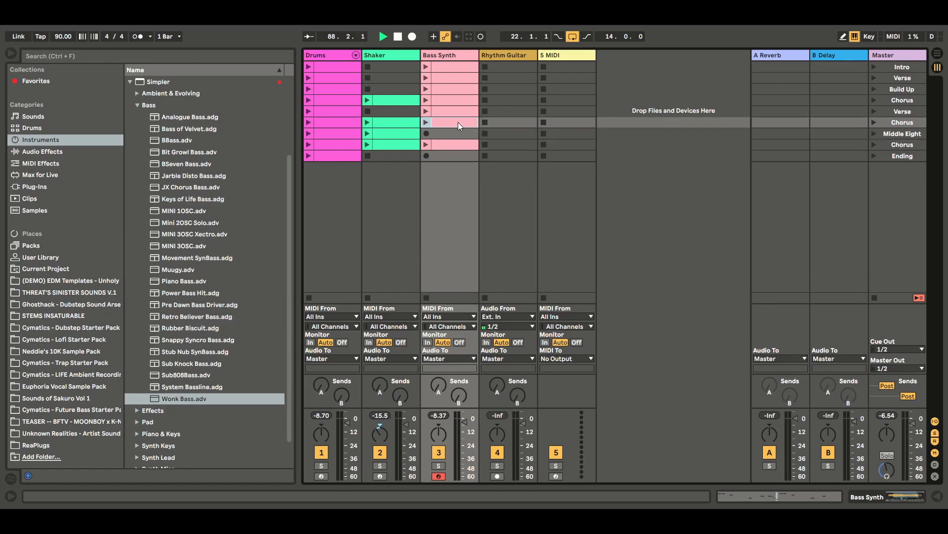
click(454, 133)
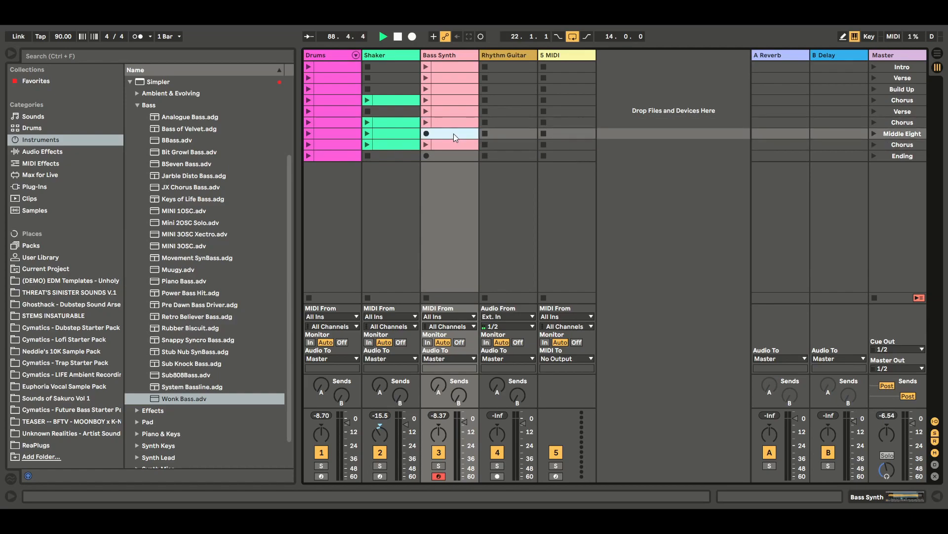
key(ctrl+v)
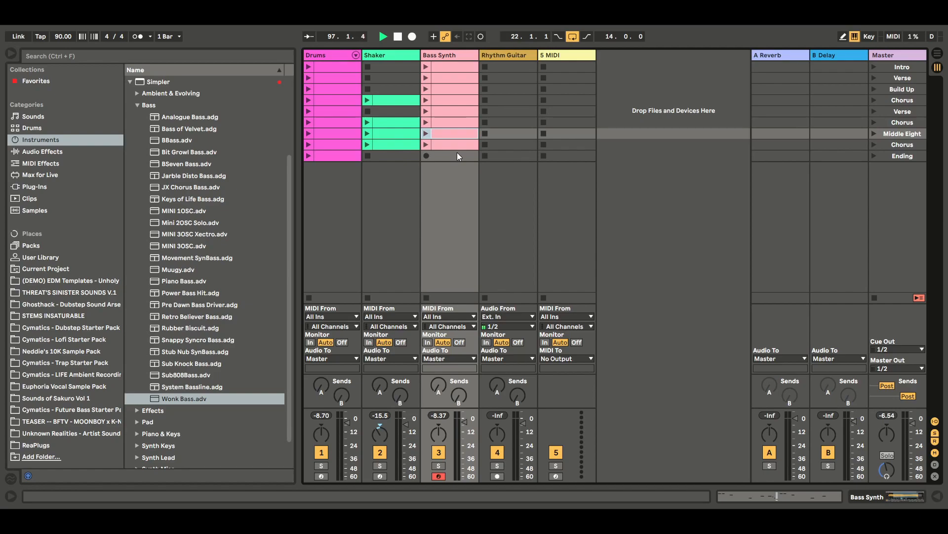
- Copy the Intro bass clip into the Ending slot of the Bass Synth track
click(457, 68)
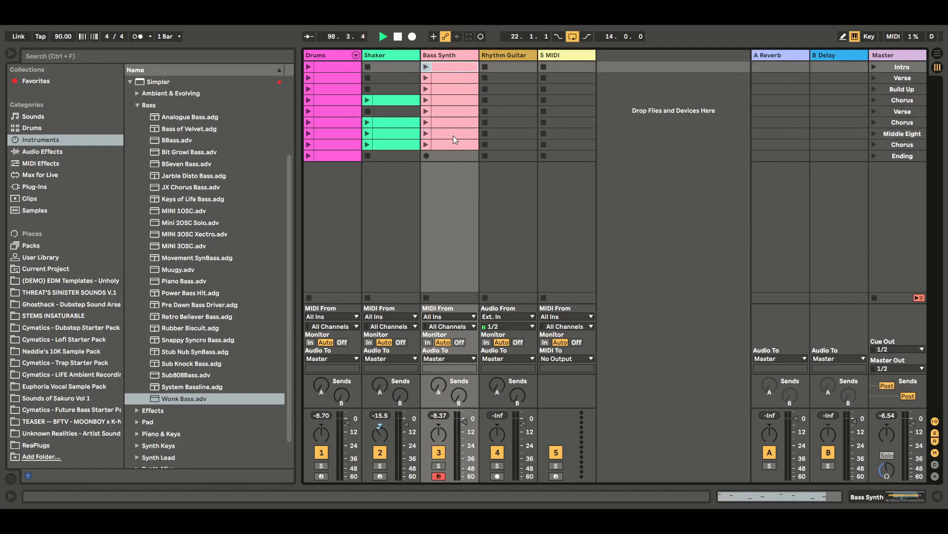
click(447, 156)
key(ctrl+shift+m)
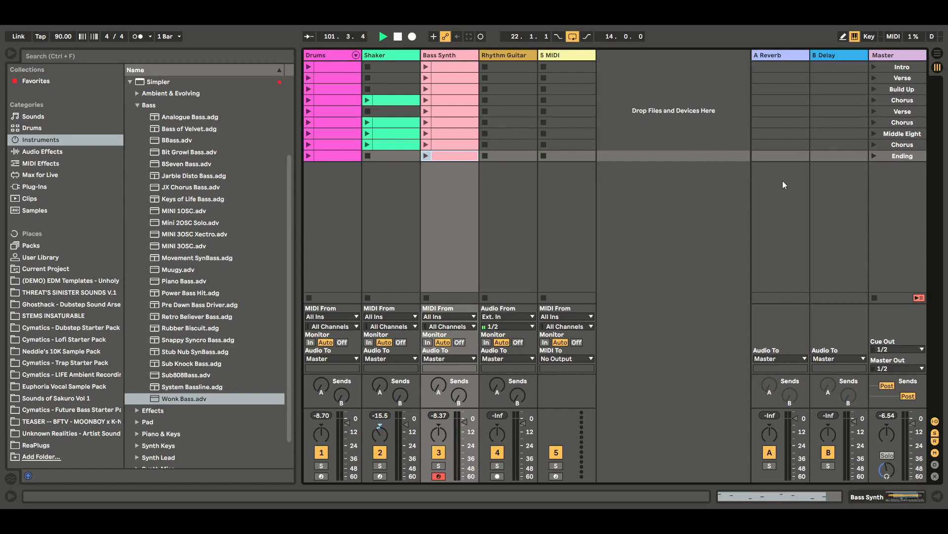
- Play the Build Up scene followed by the first Chorus scene to hear the transition, and stop all clips
click(873, 89)
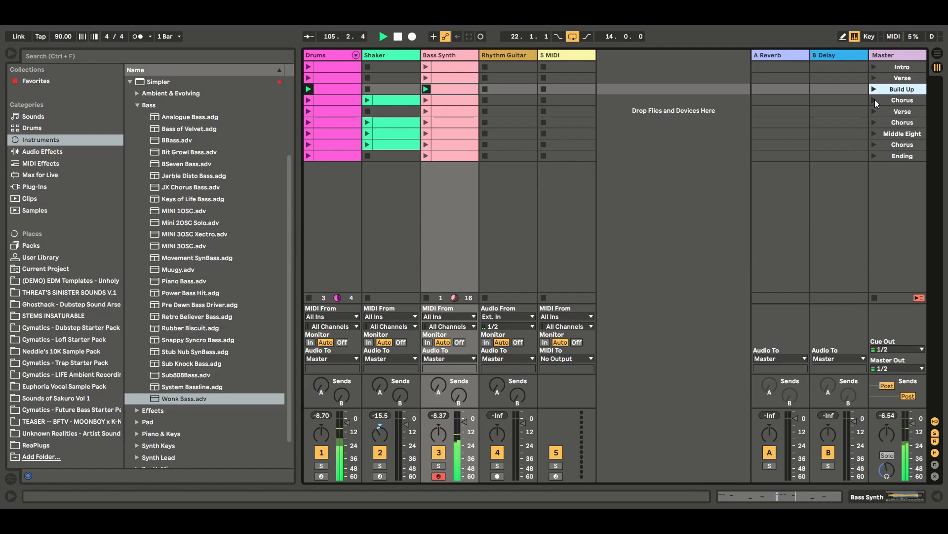
click(873, 100)
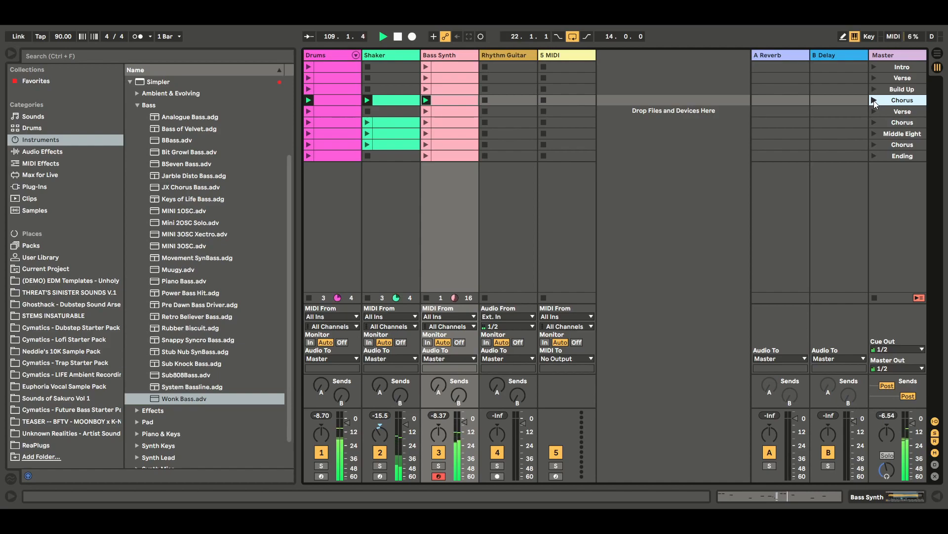
click(873, 100)
click(875, 297)
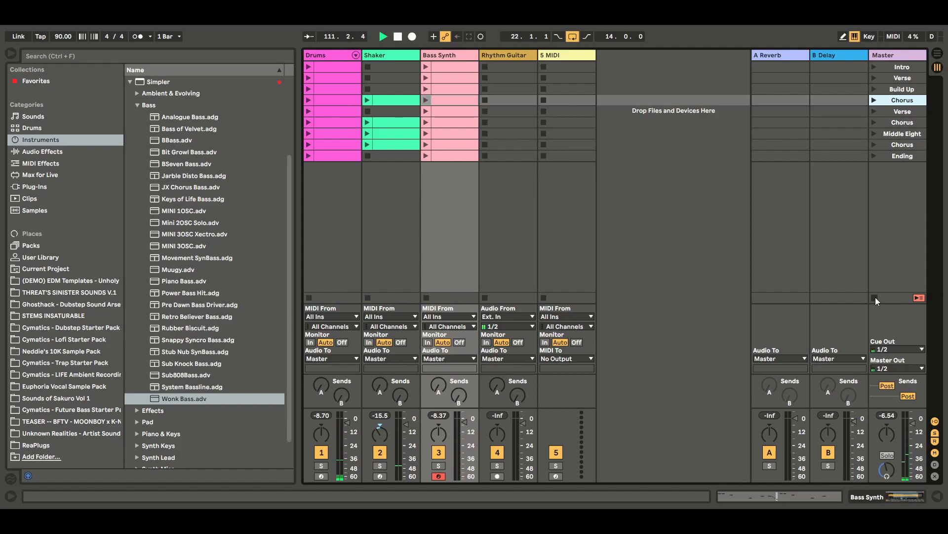